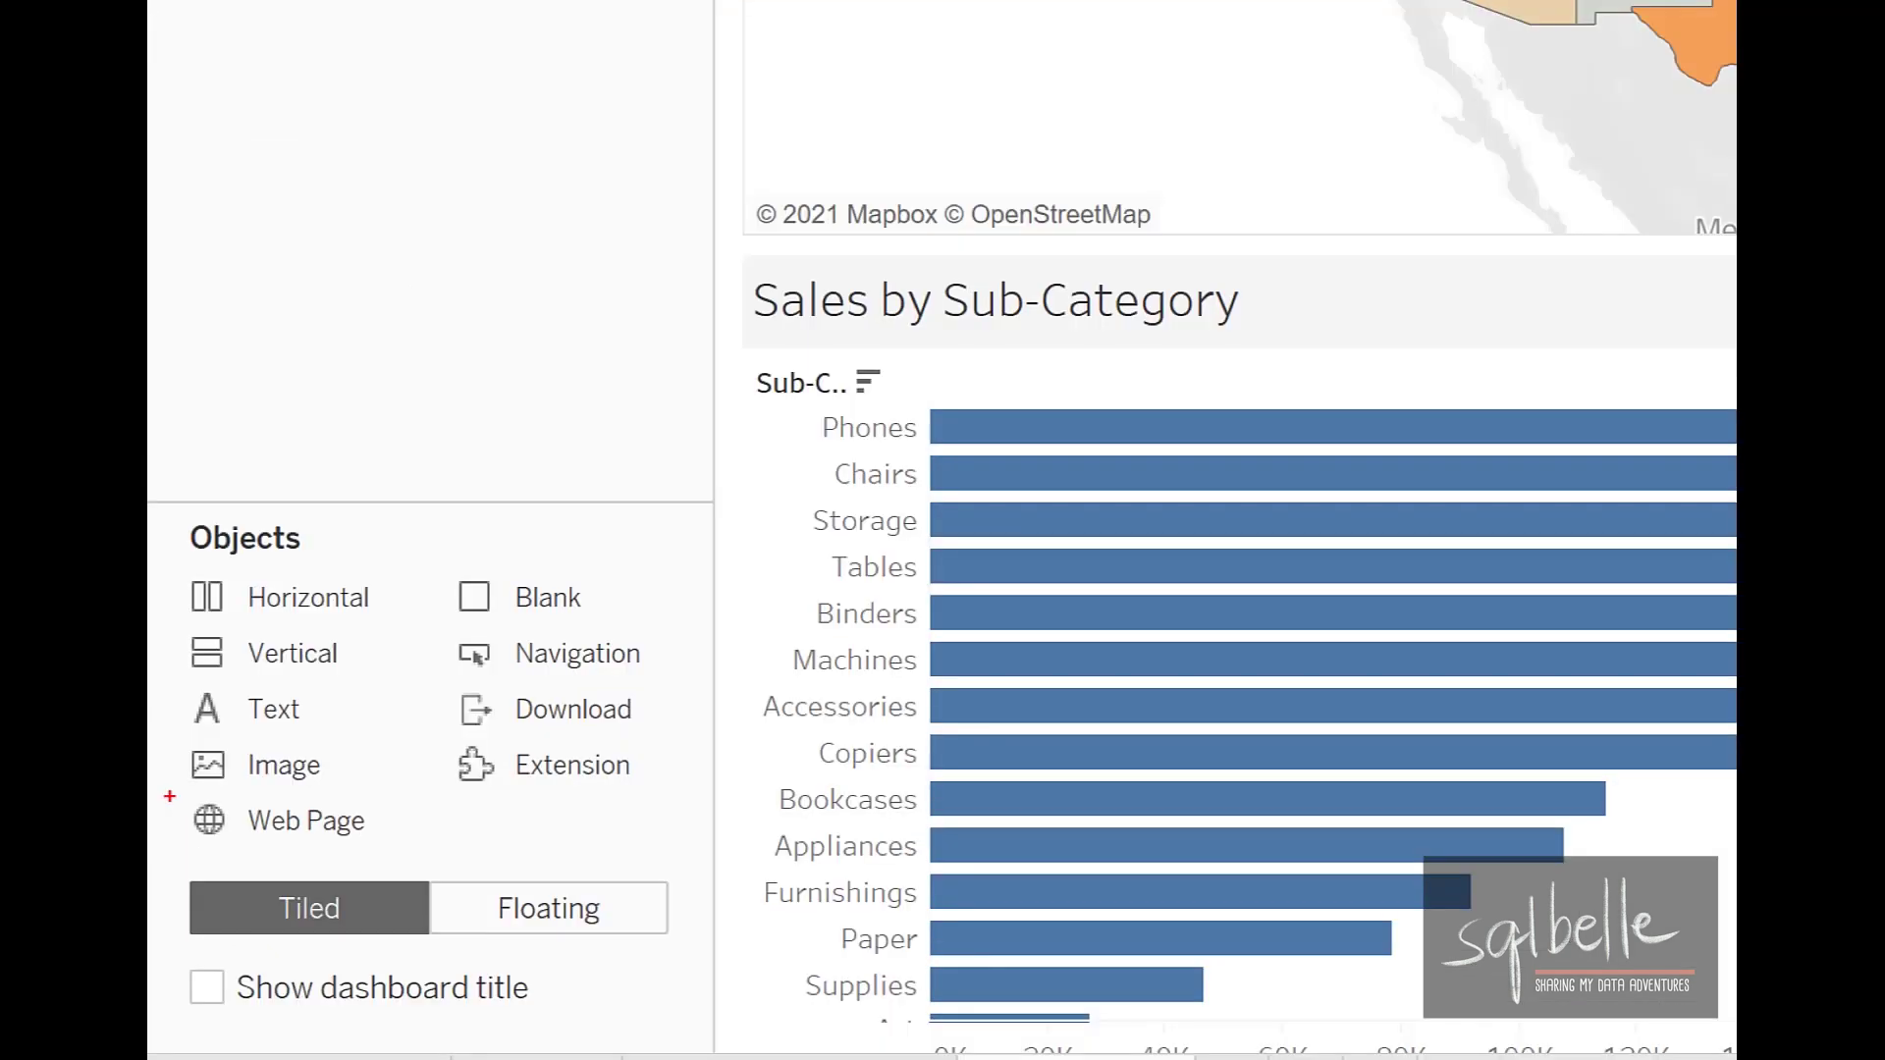
Add a blank Web Page object beside Sales by Sub-Category and widen that chart
mouse_move(169, 795)
mouse_down()
mouse_move(205, 830)
mouse_move(384, 844)
mouse_move(350, 783)
mouse_move(541, 658)
mouse_move(1071, 654)
mouse_move(1041, 606)
mouse_move(1046, 684)
mouse_up()
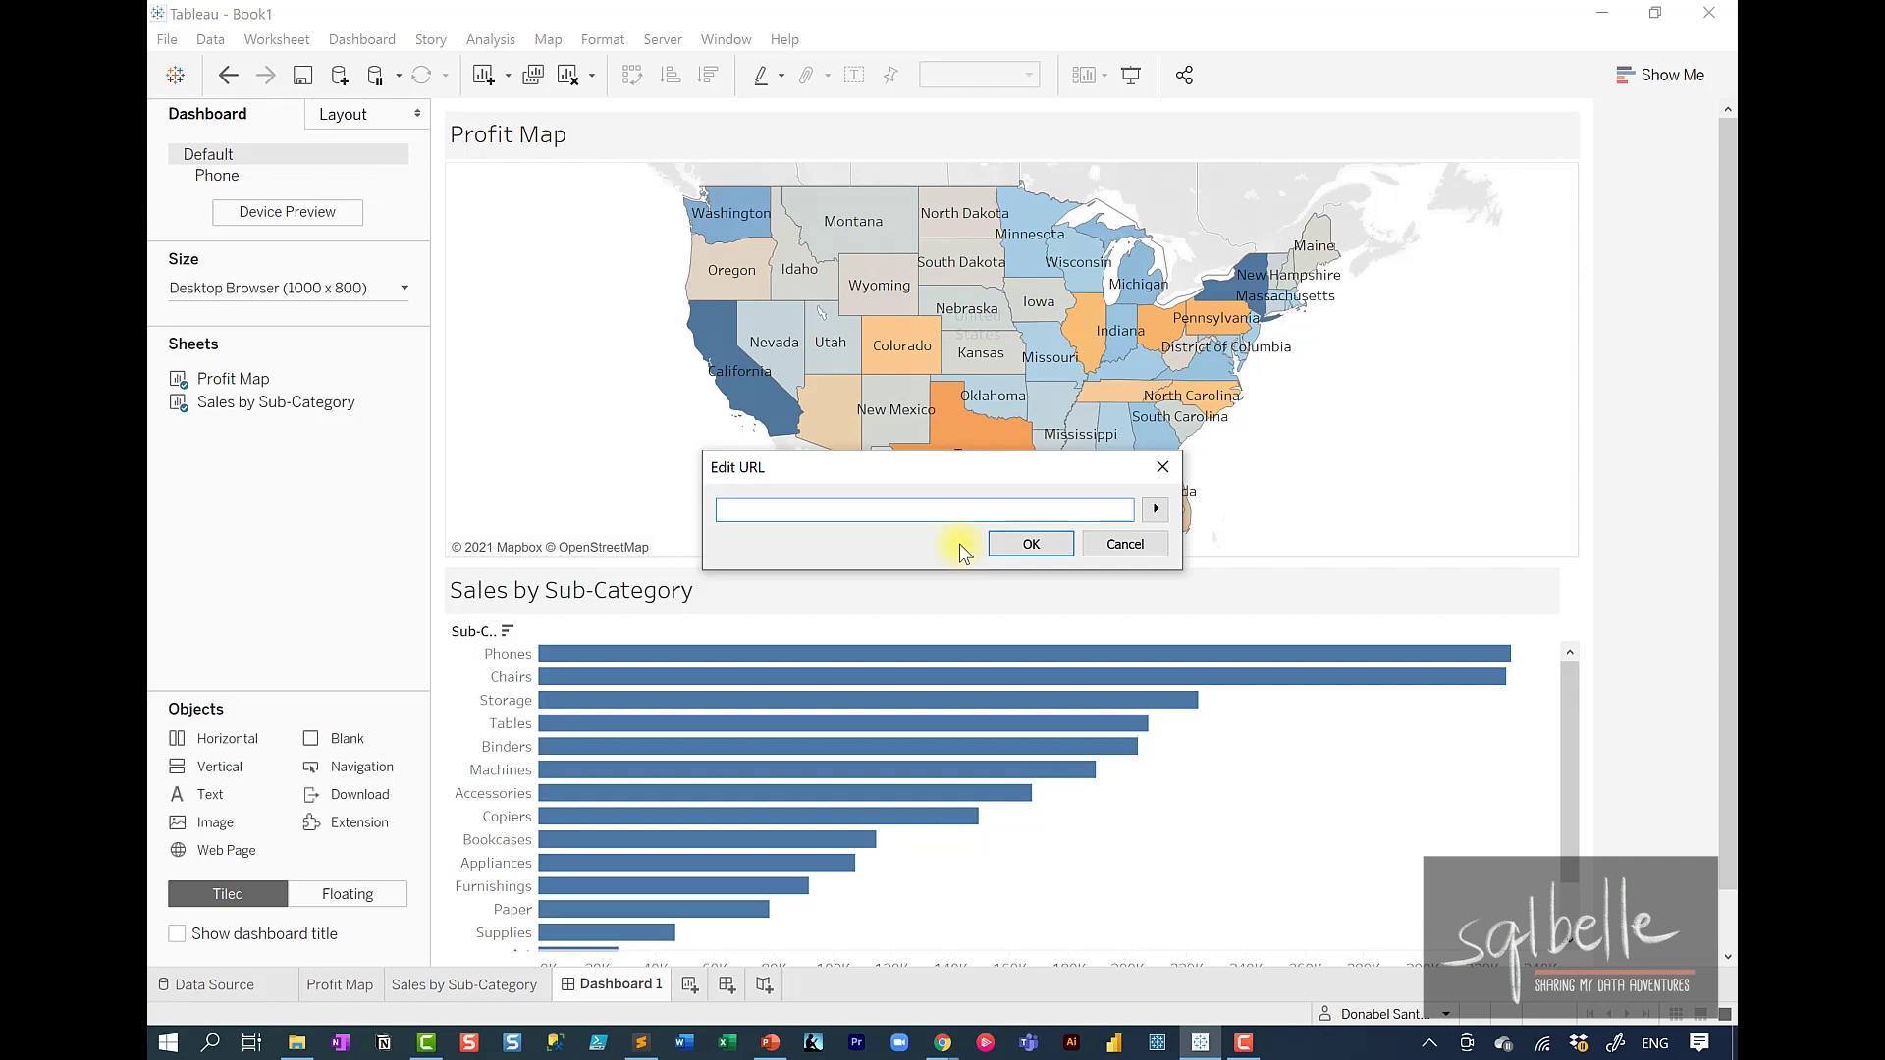
click(1035, 546)
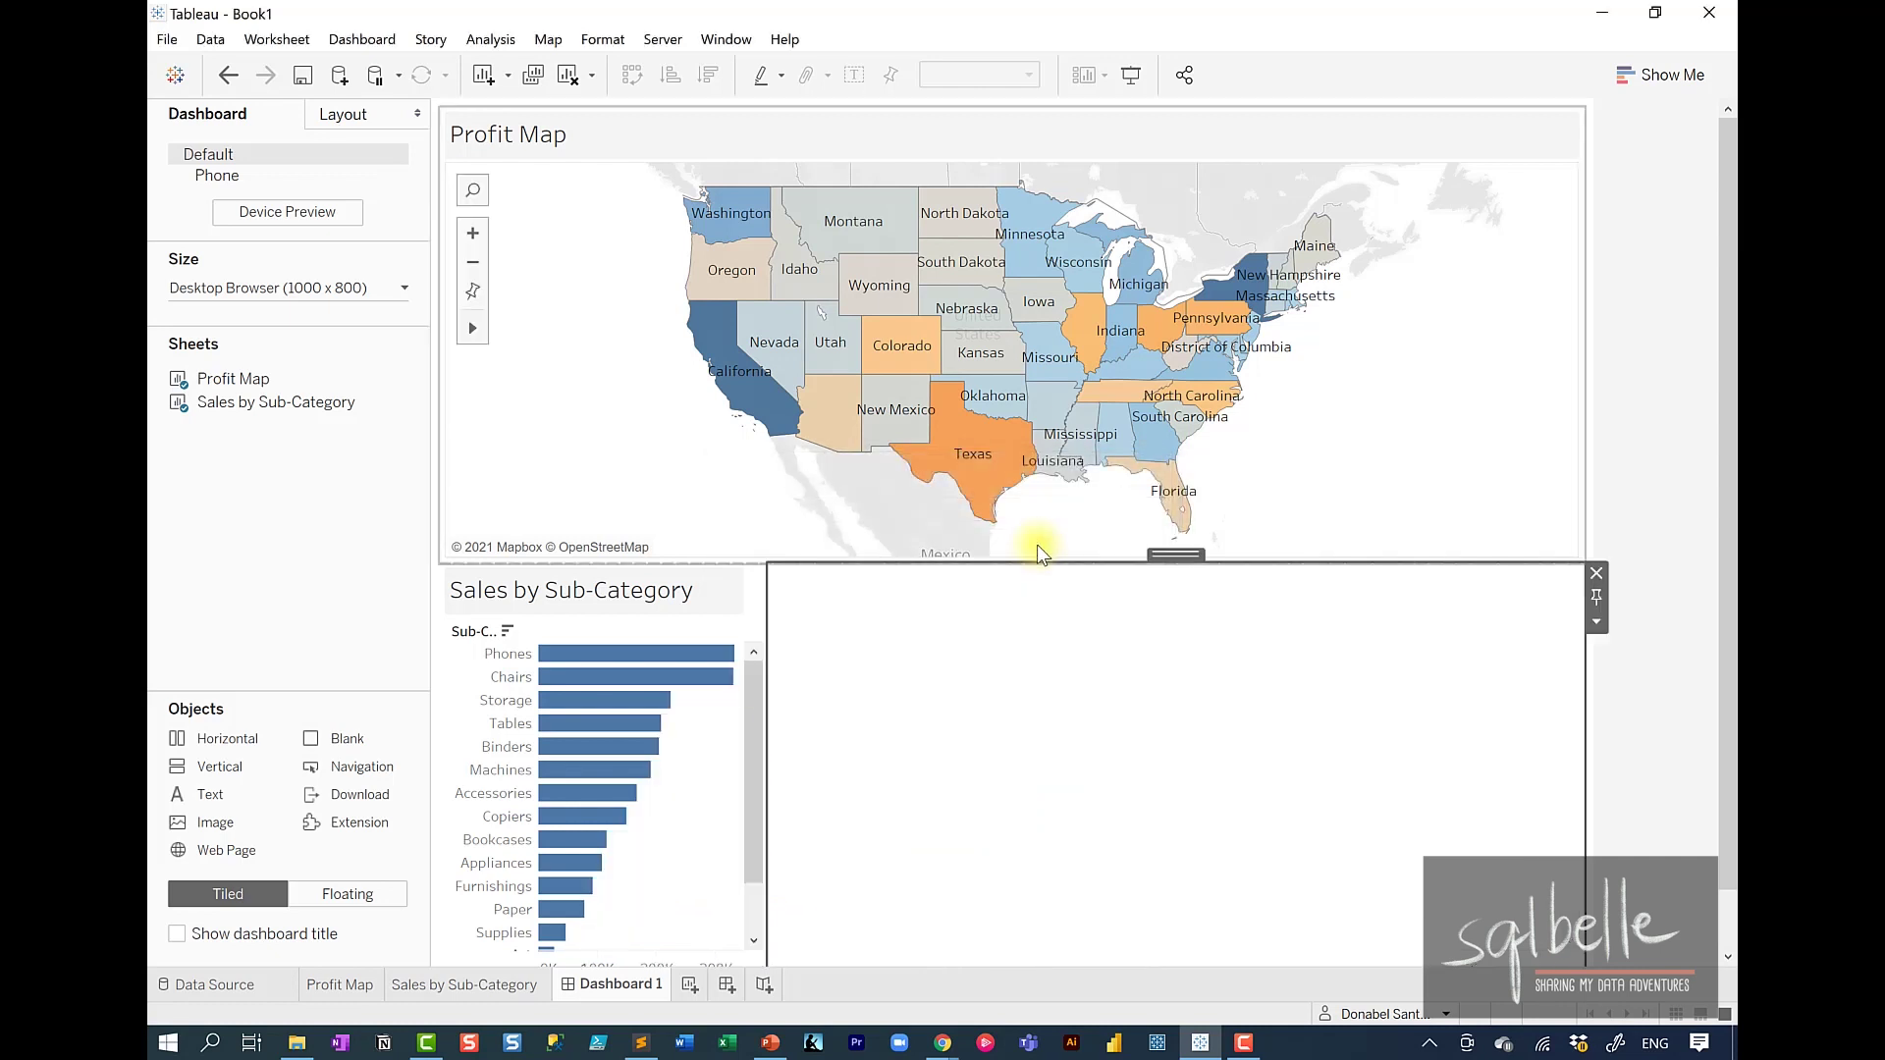
drag(917, 678, 1099, 693)
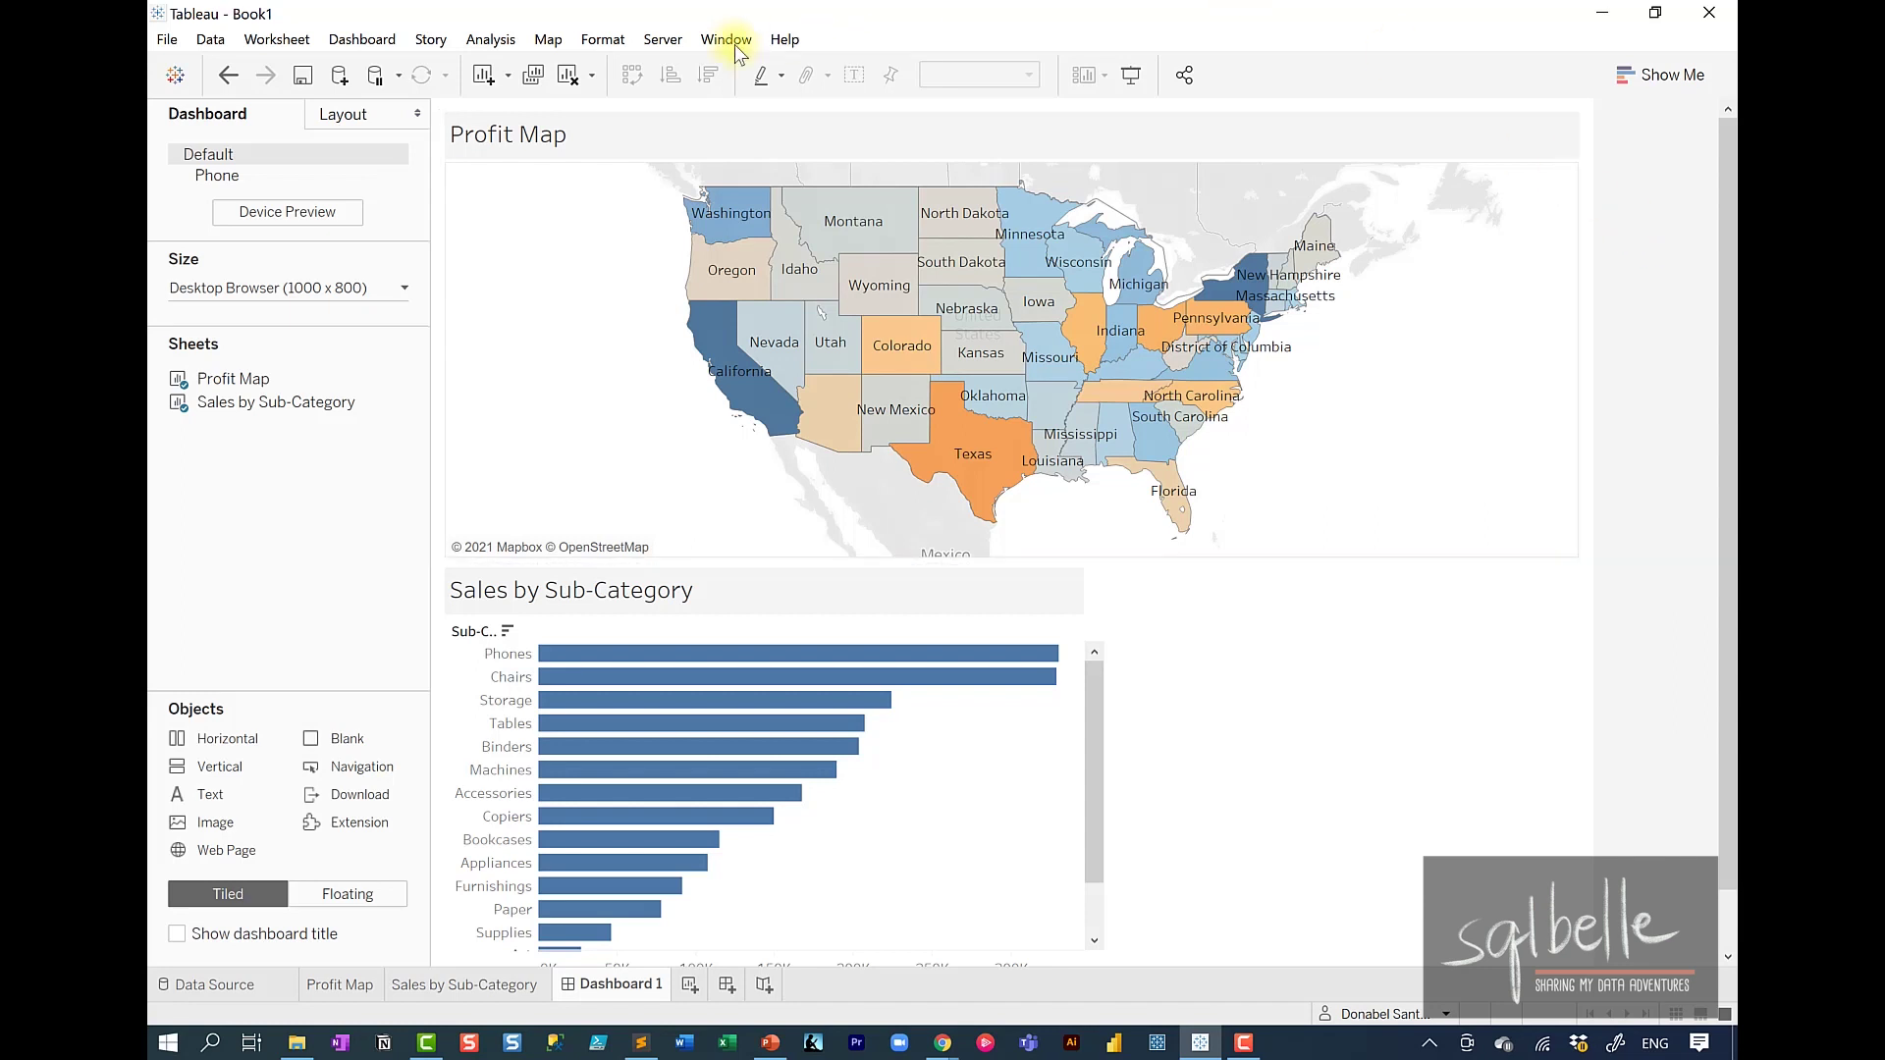
Start a new Go to URL action for Dashboard 1 from the dashboard's Actions list
click(362, 39)
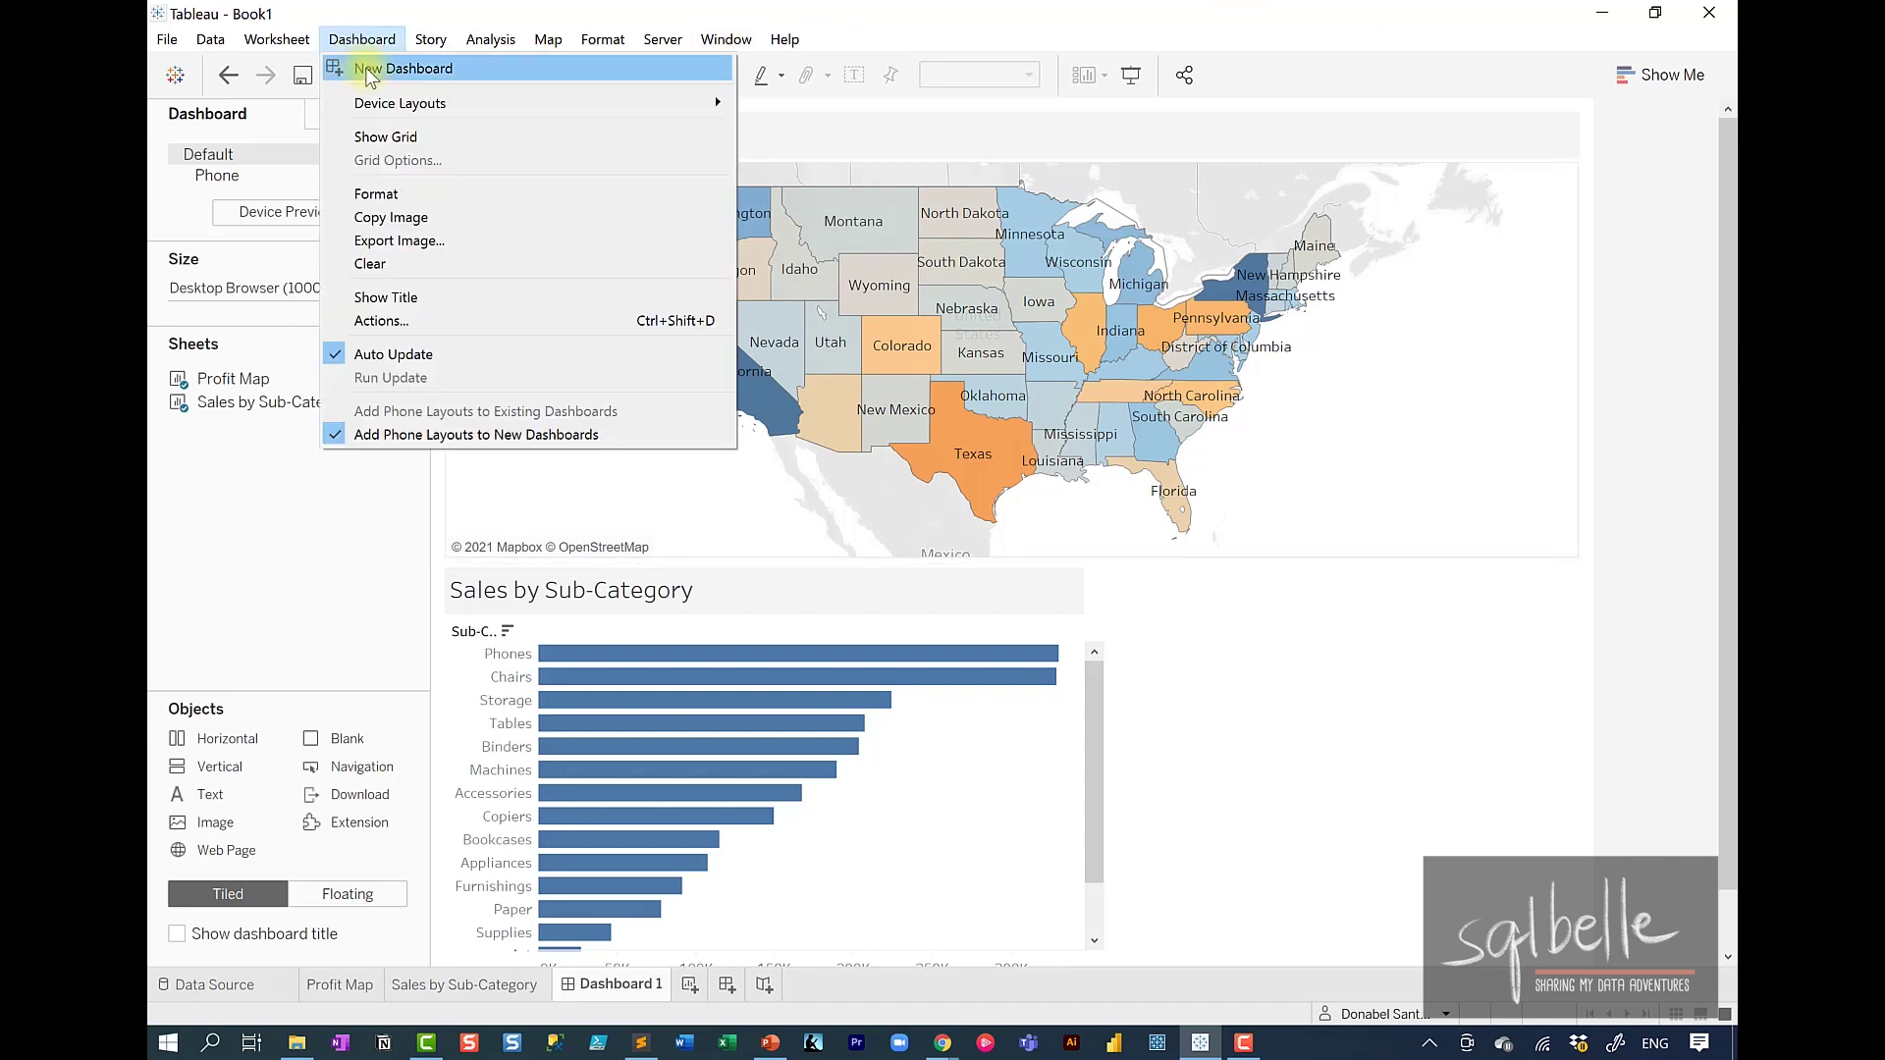
click(381, 321)
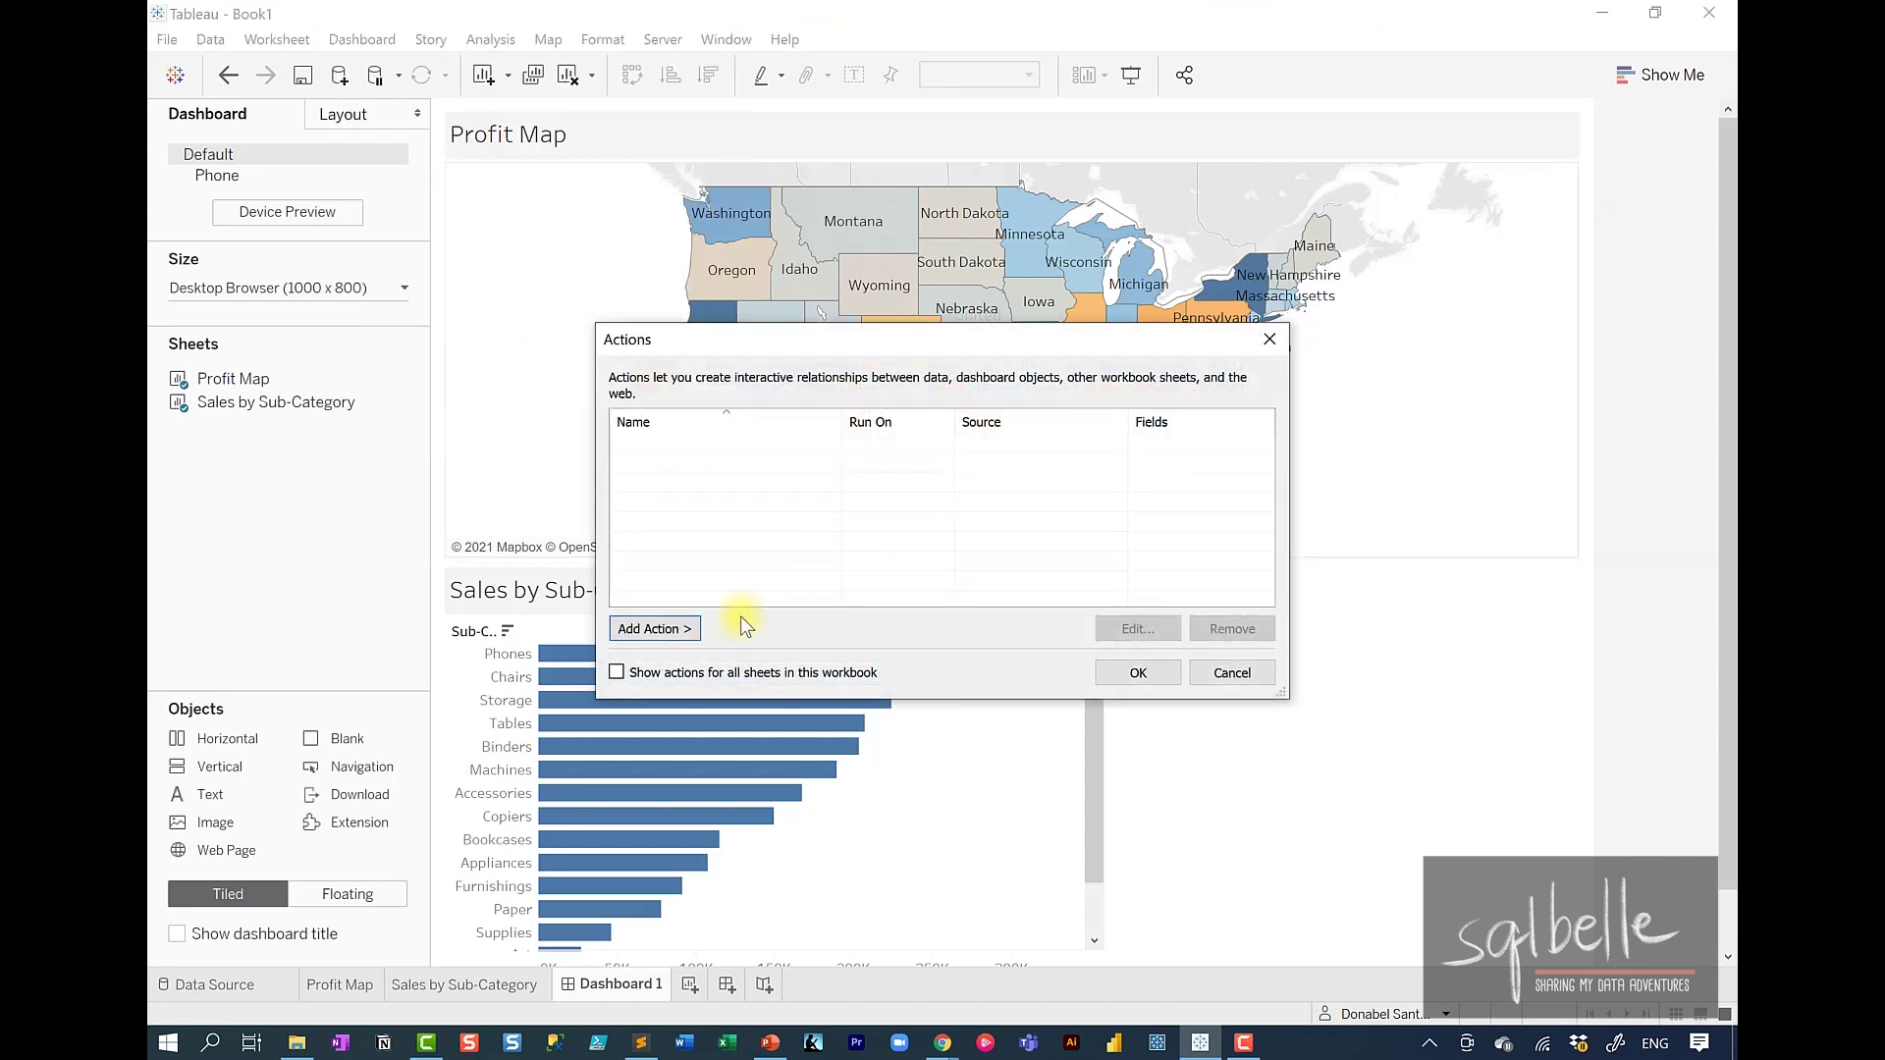
click(656, 629)
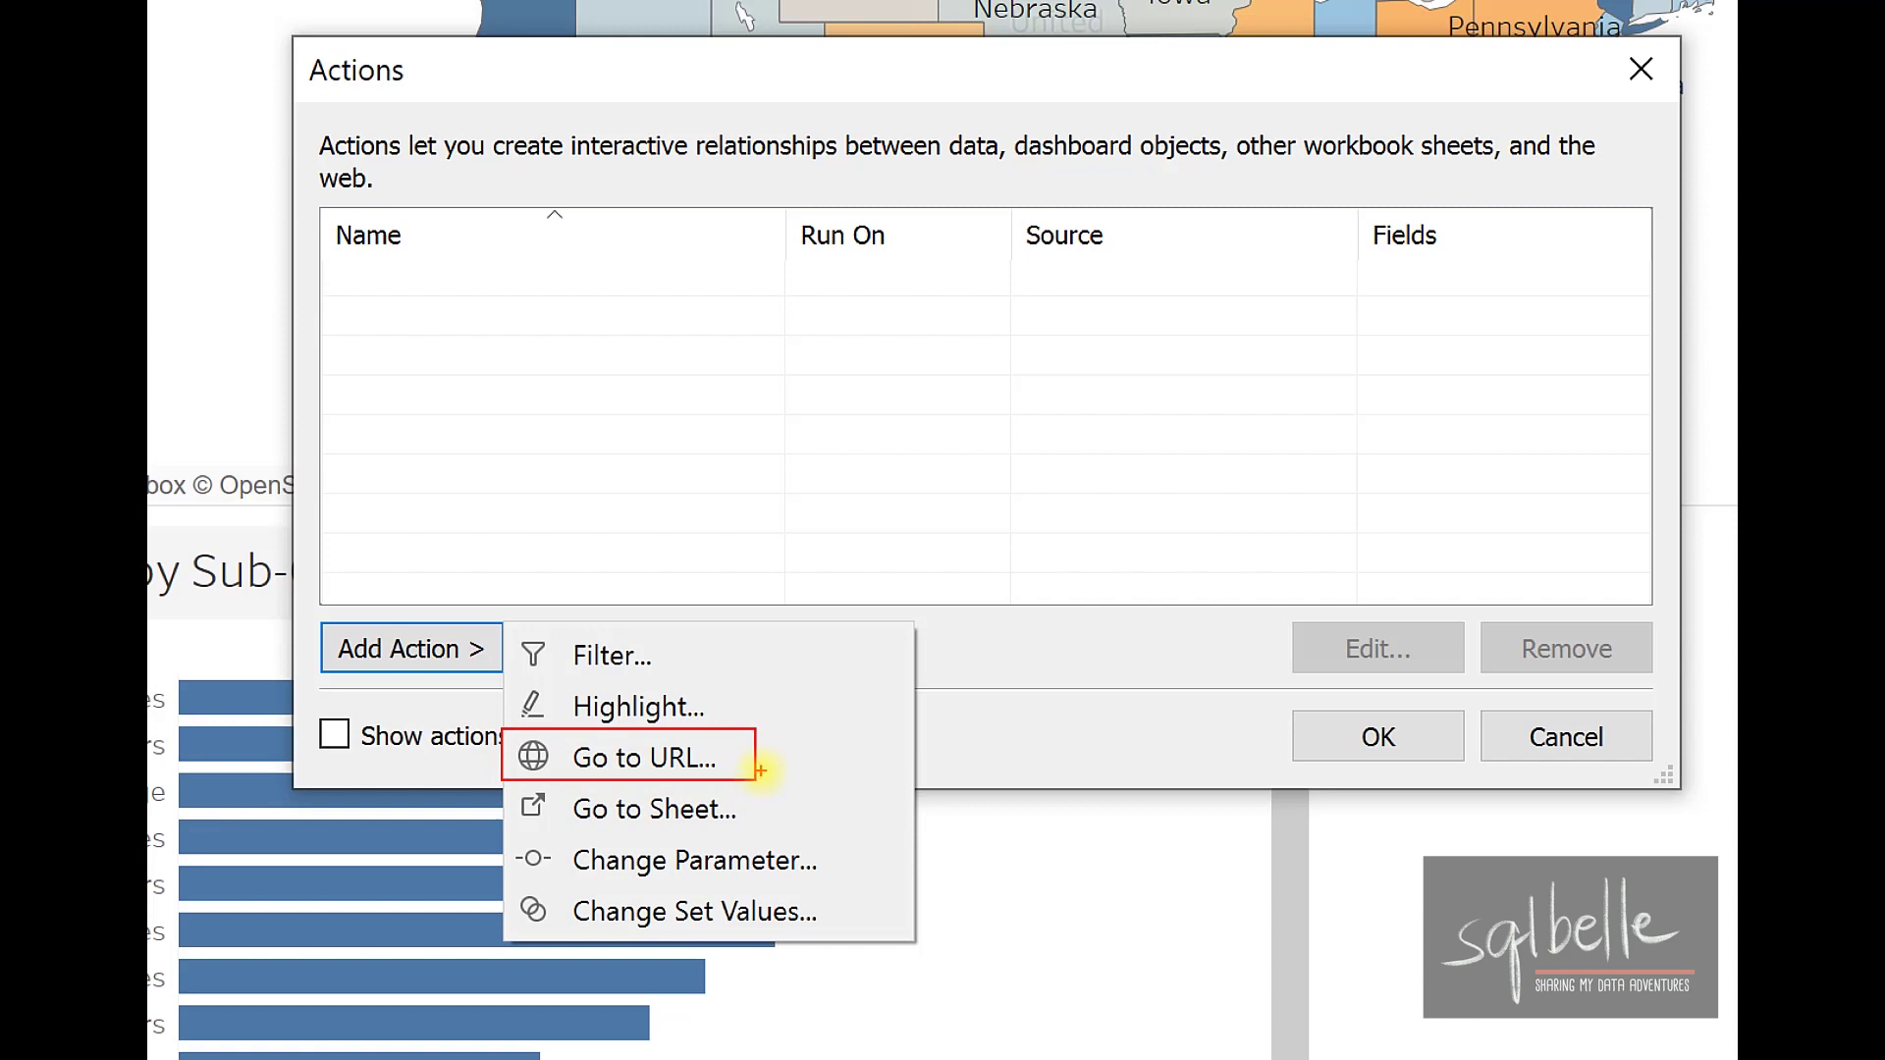
click(687, 761)
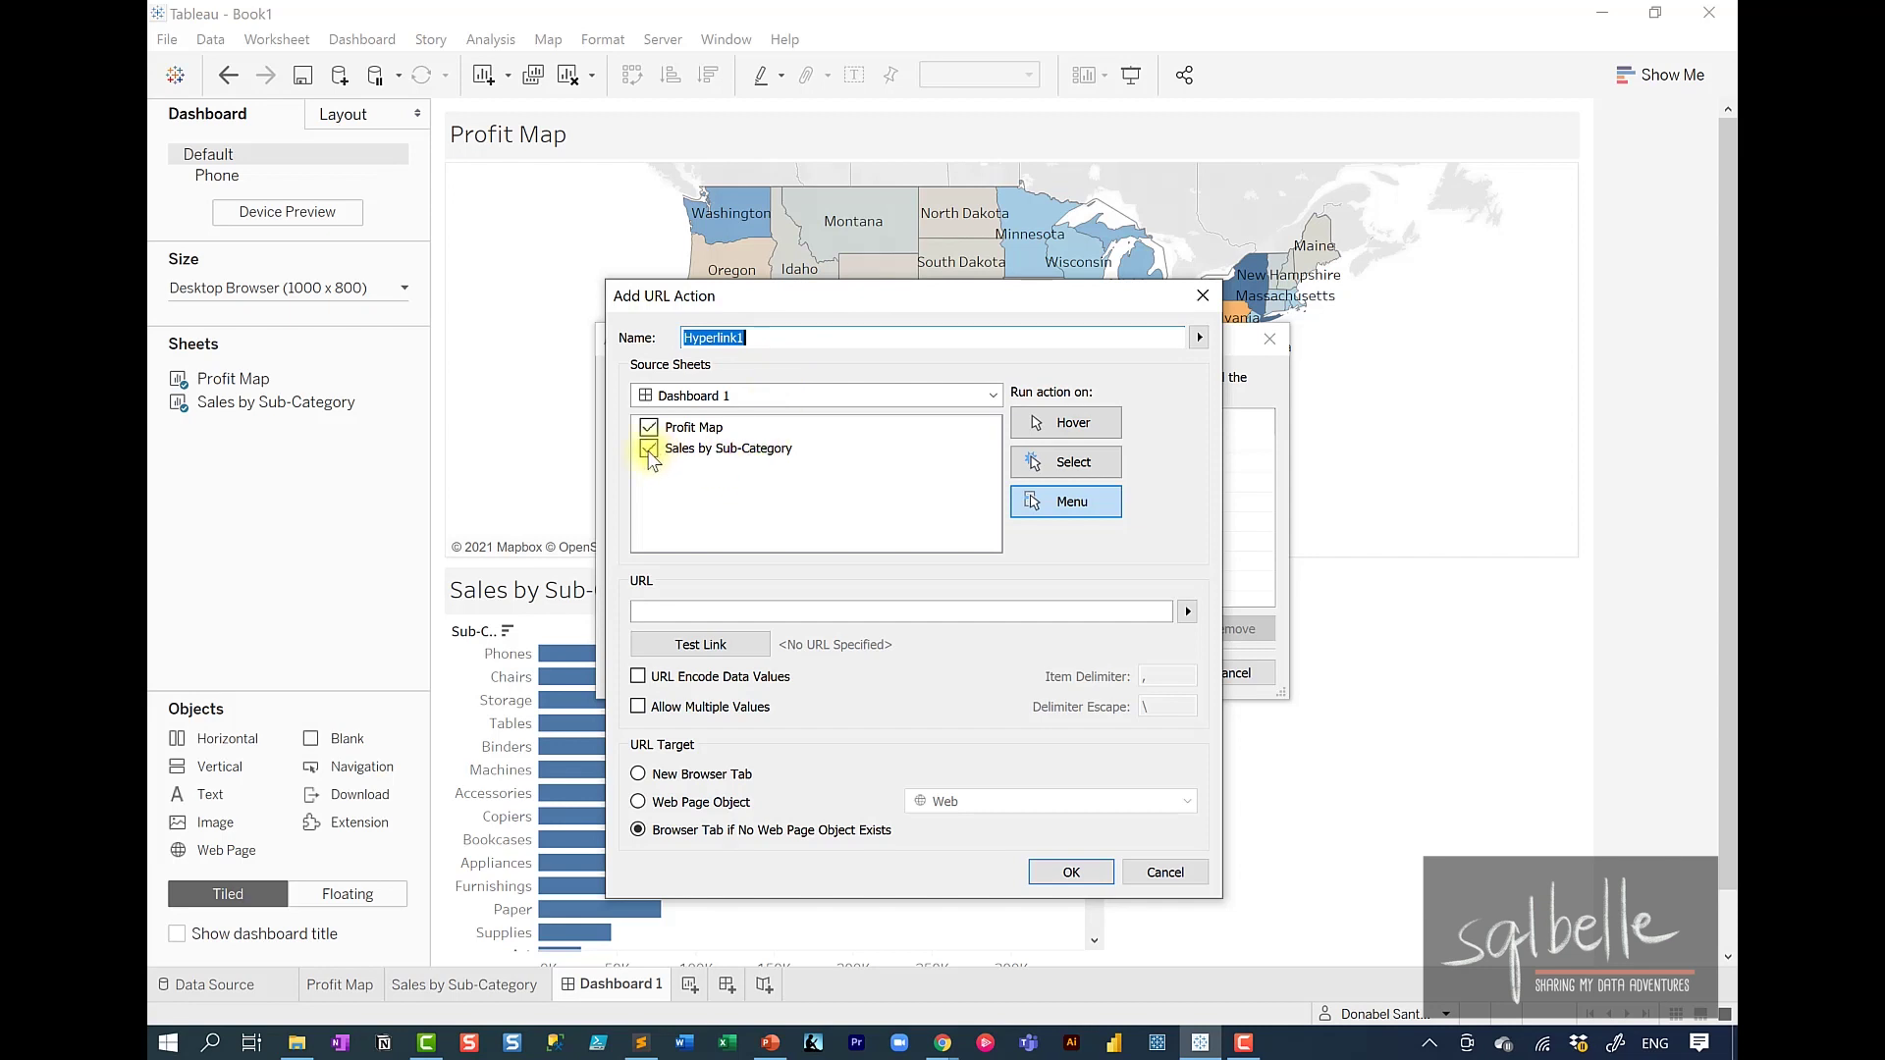
Make Profit Map the only source sheet and name the action 'Look up <State> from Wikipedia'
click(650, 451)
text(Look up)
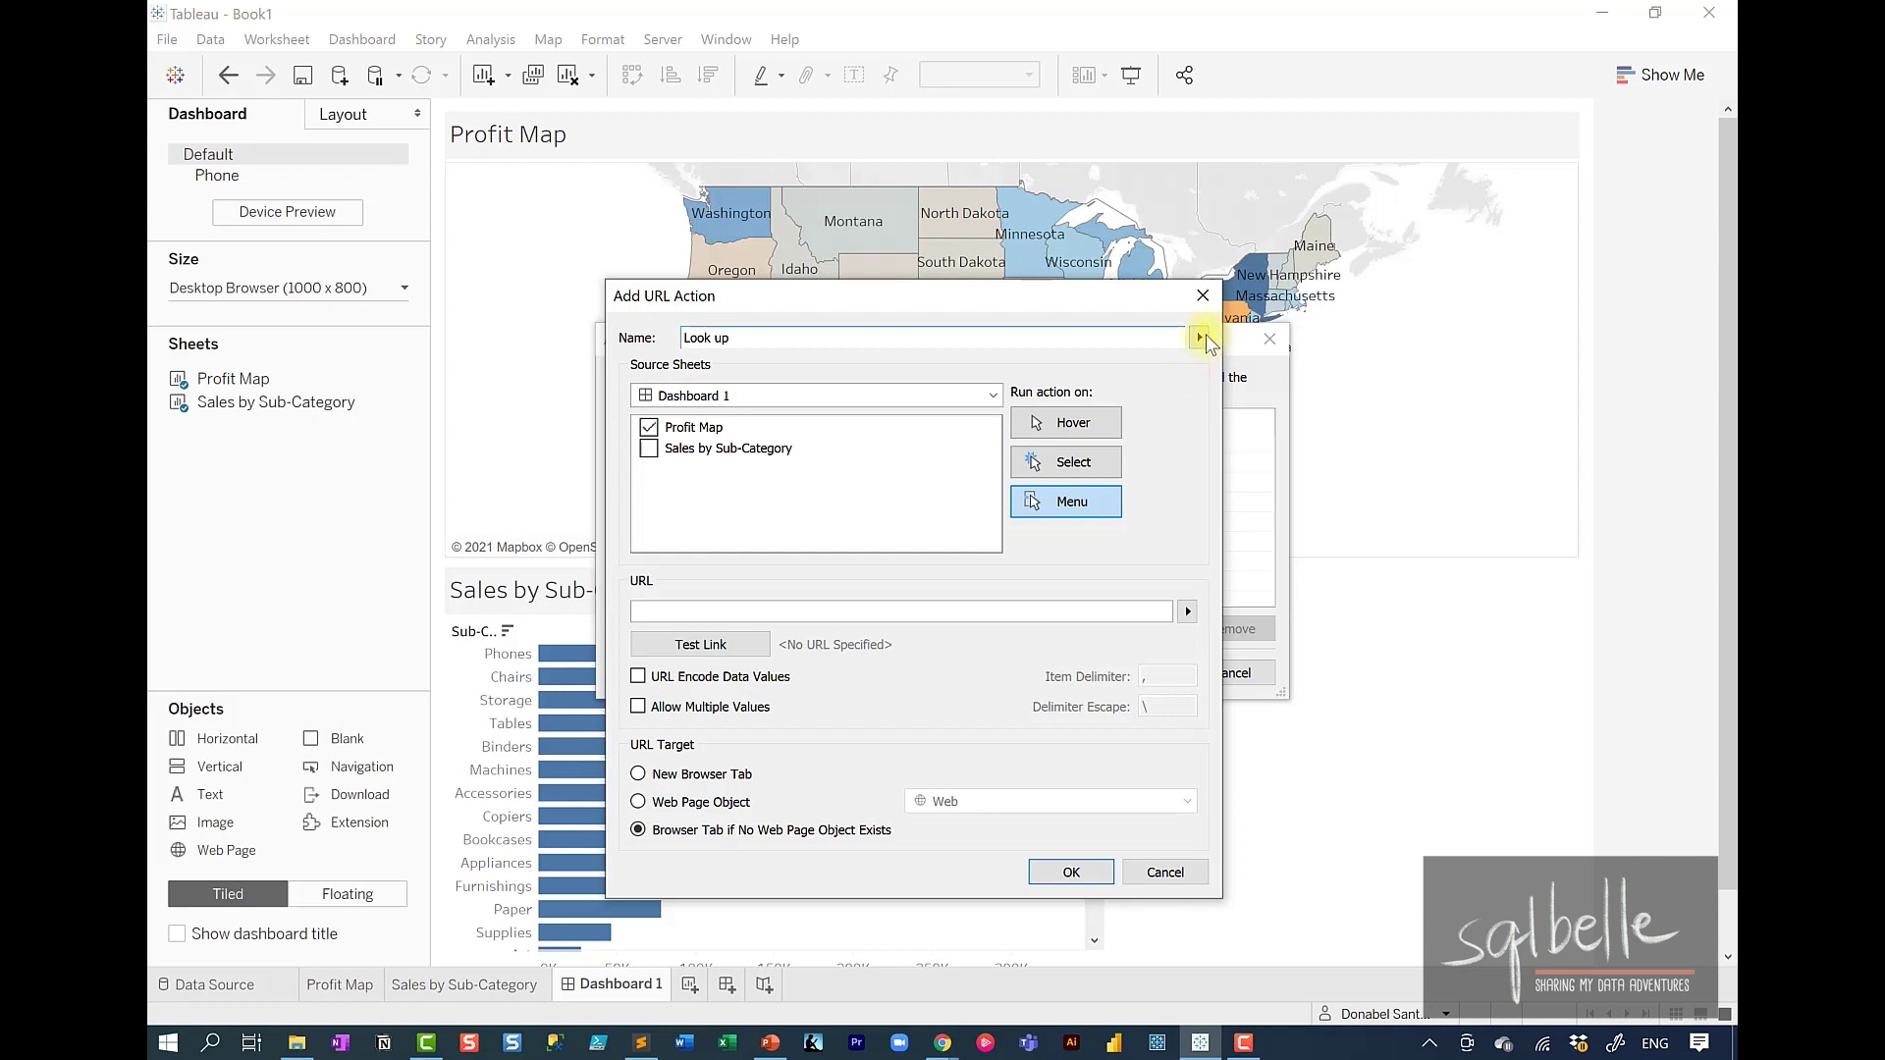
click(1201, 338)
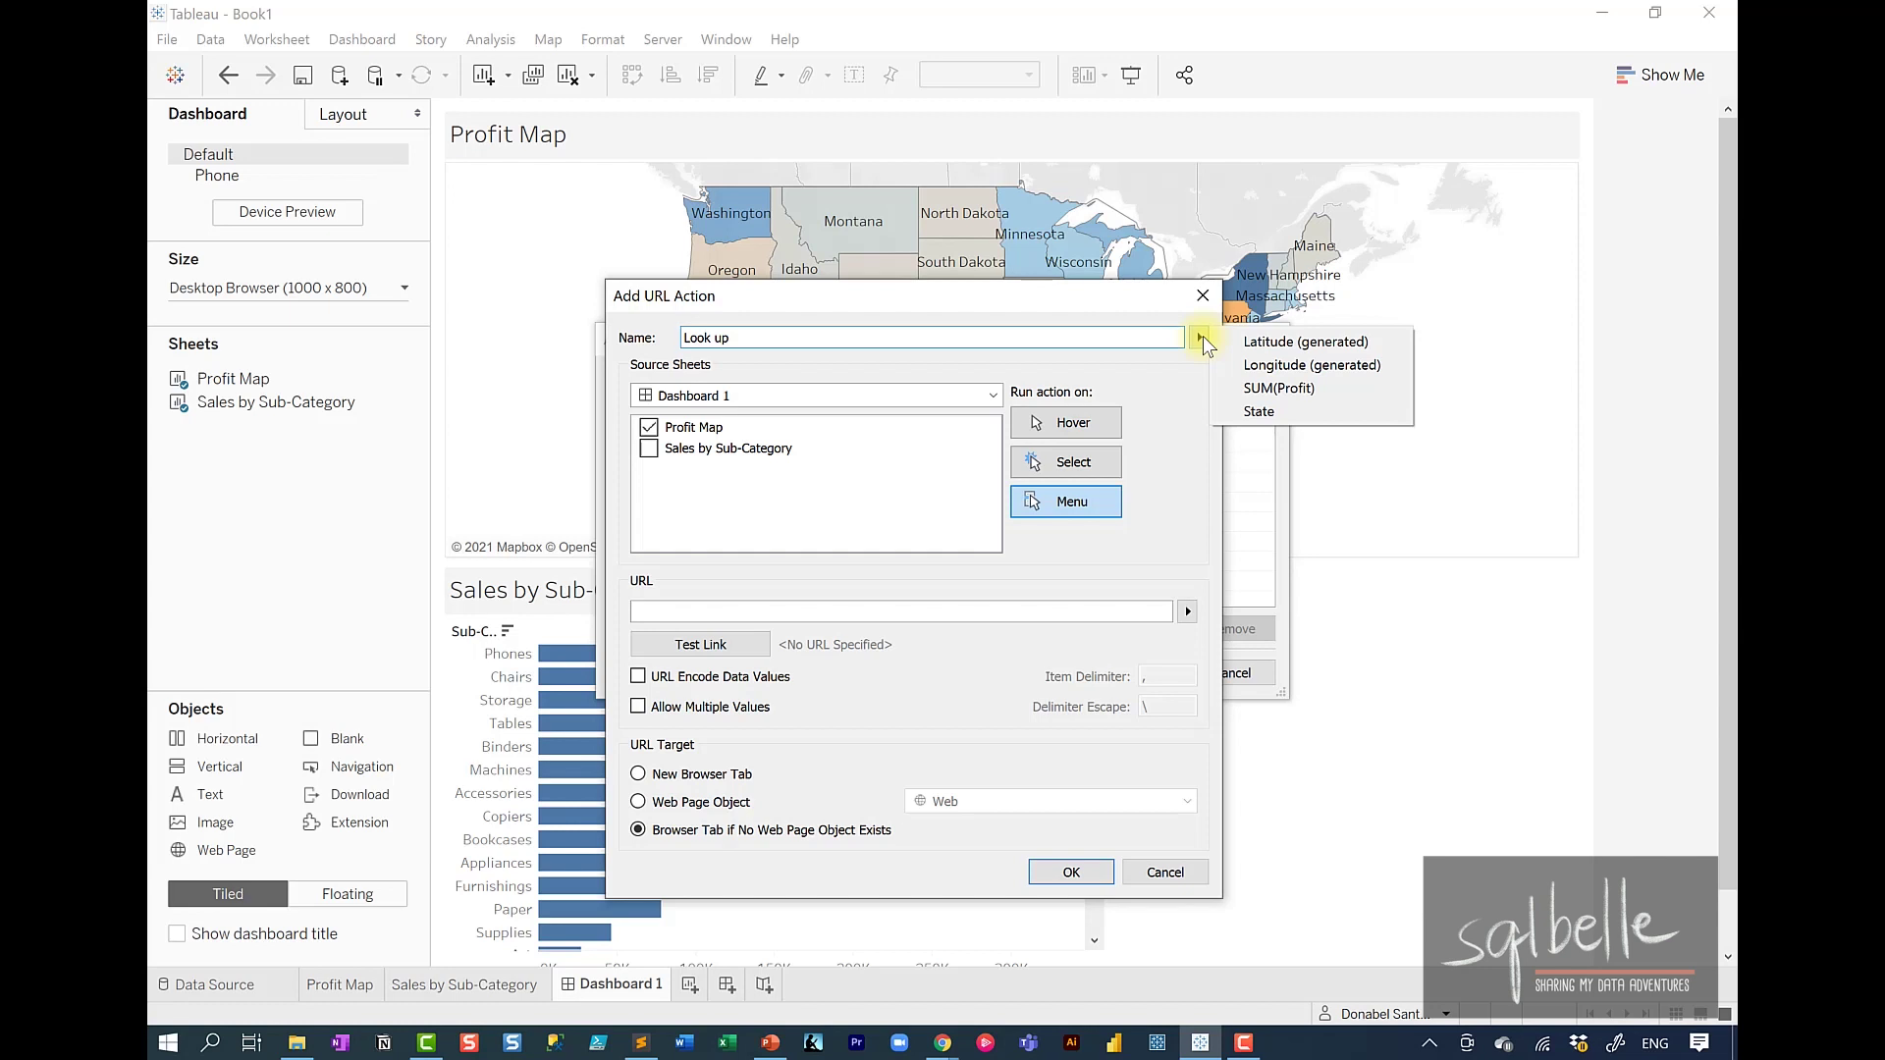
click(1267, 412)
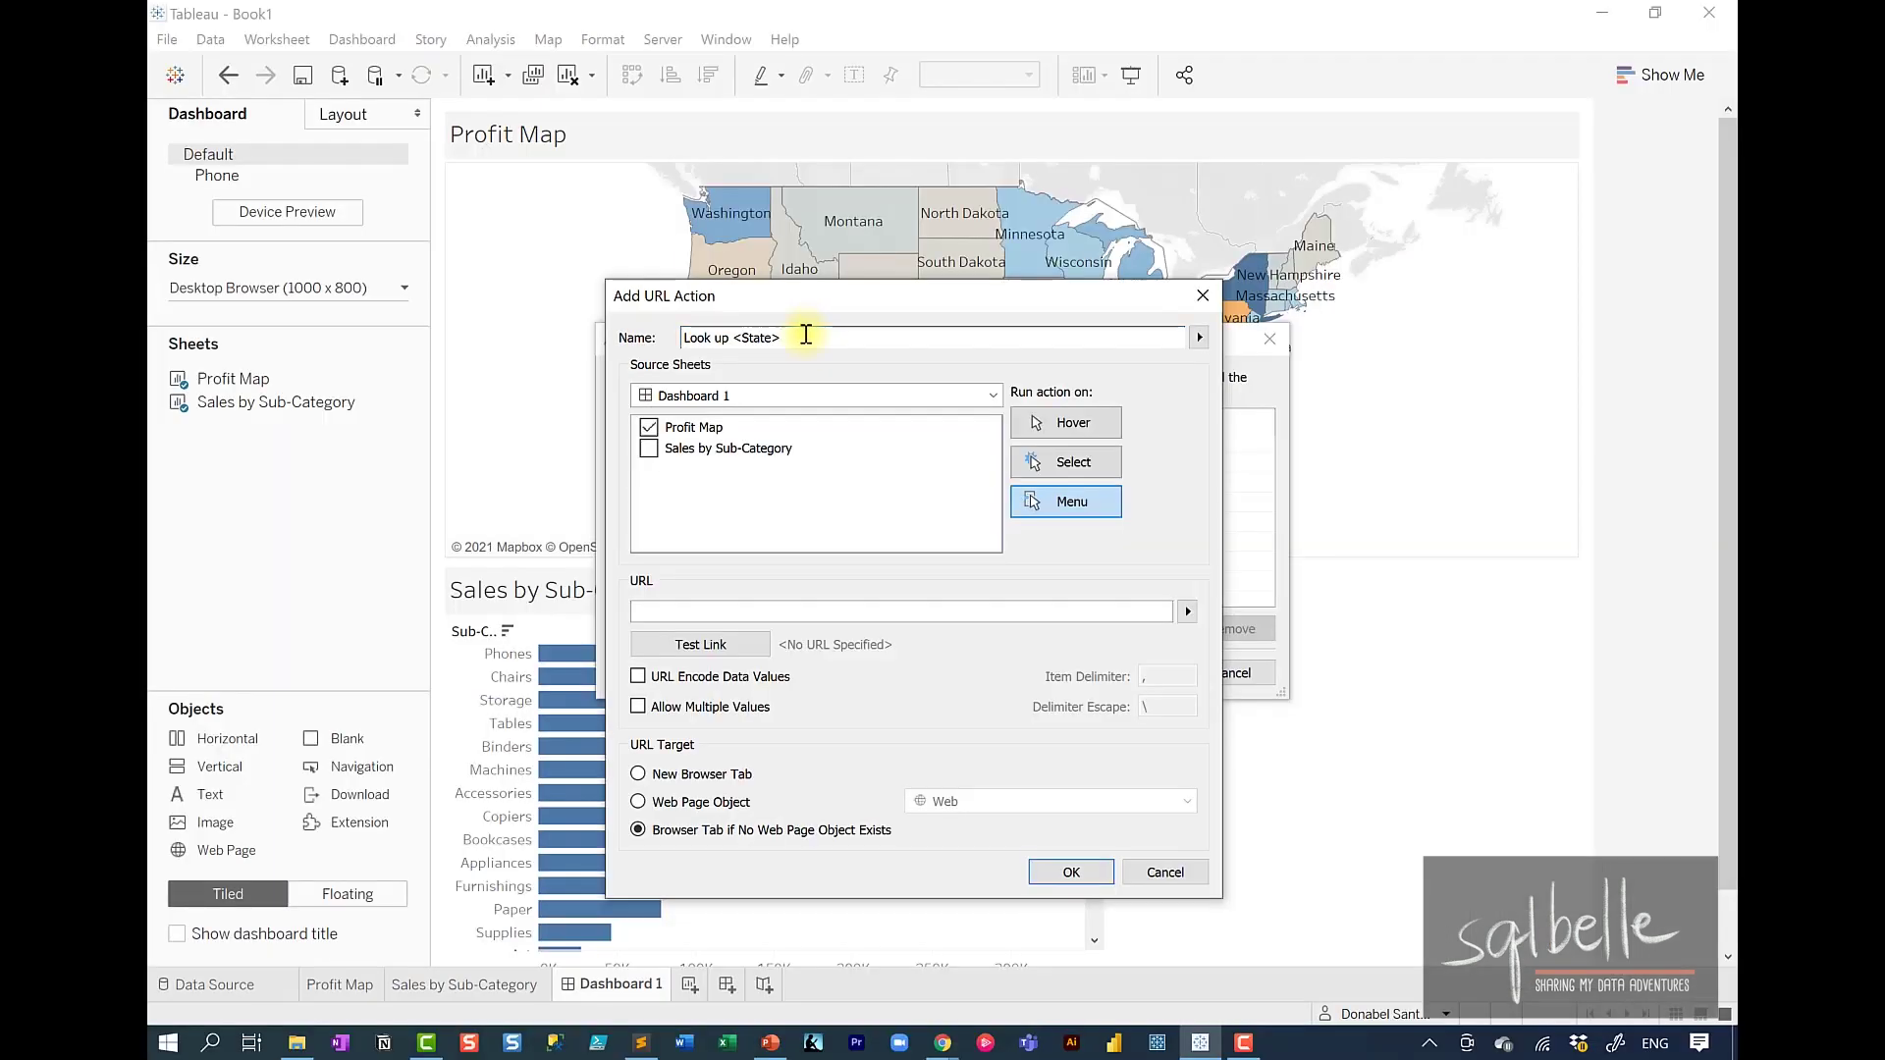
click(805, 337)
text(from Wik)
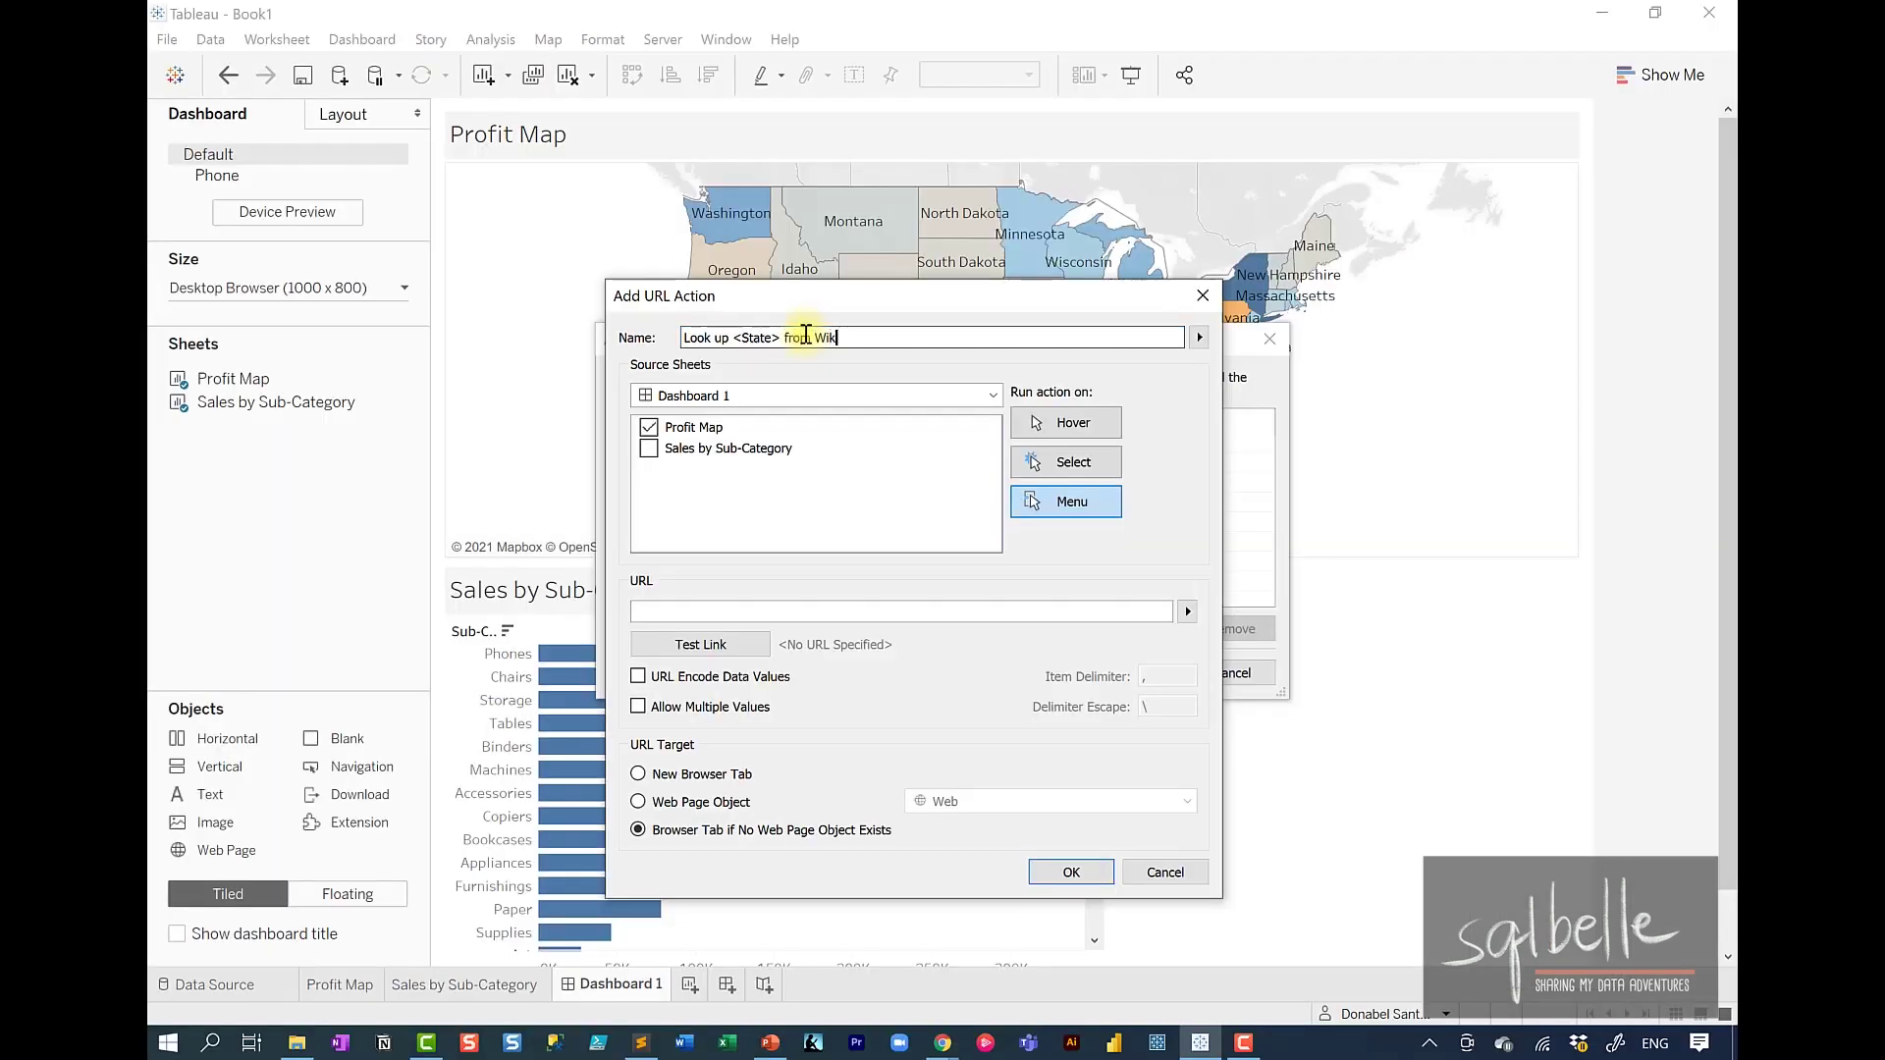
text(ipedia)
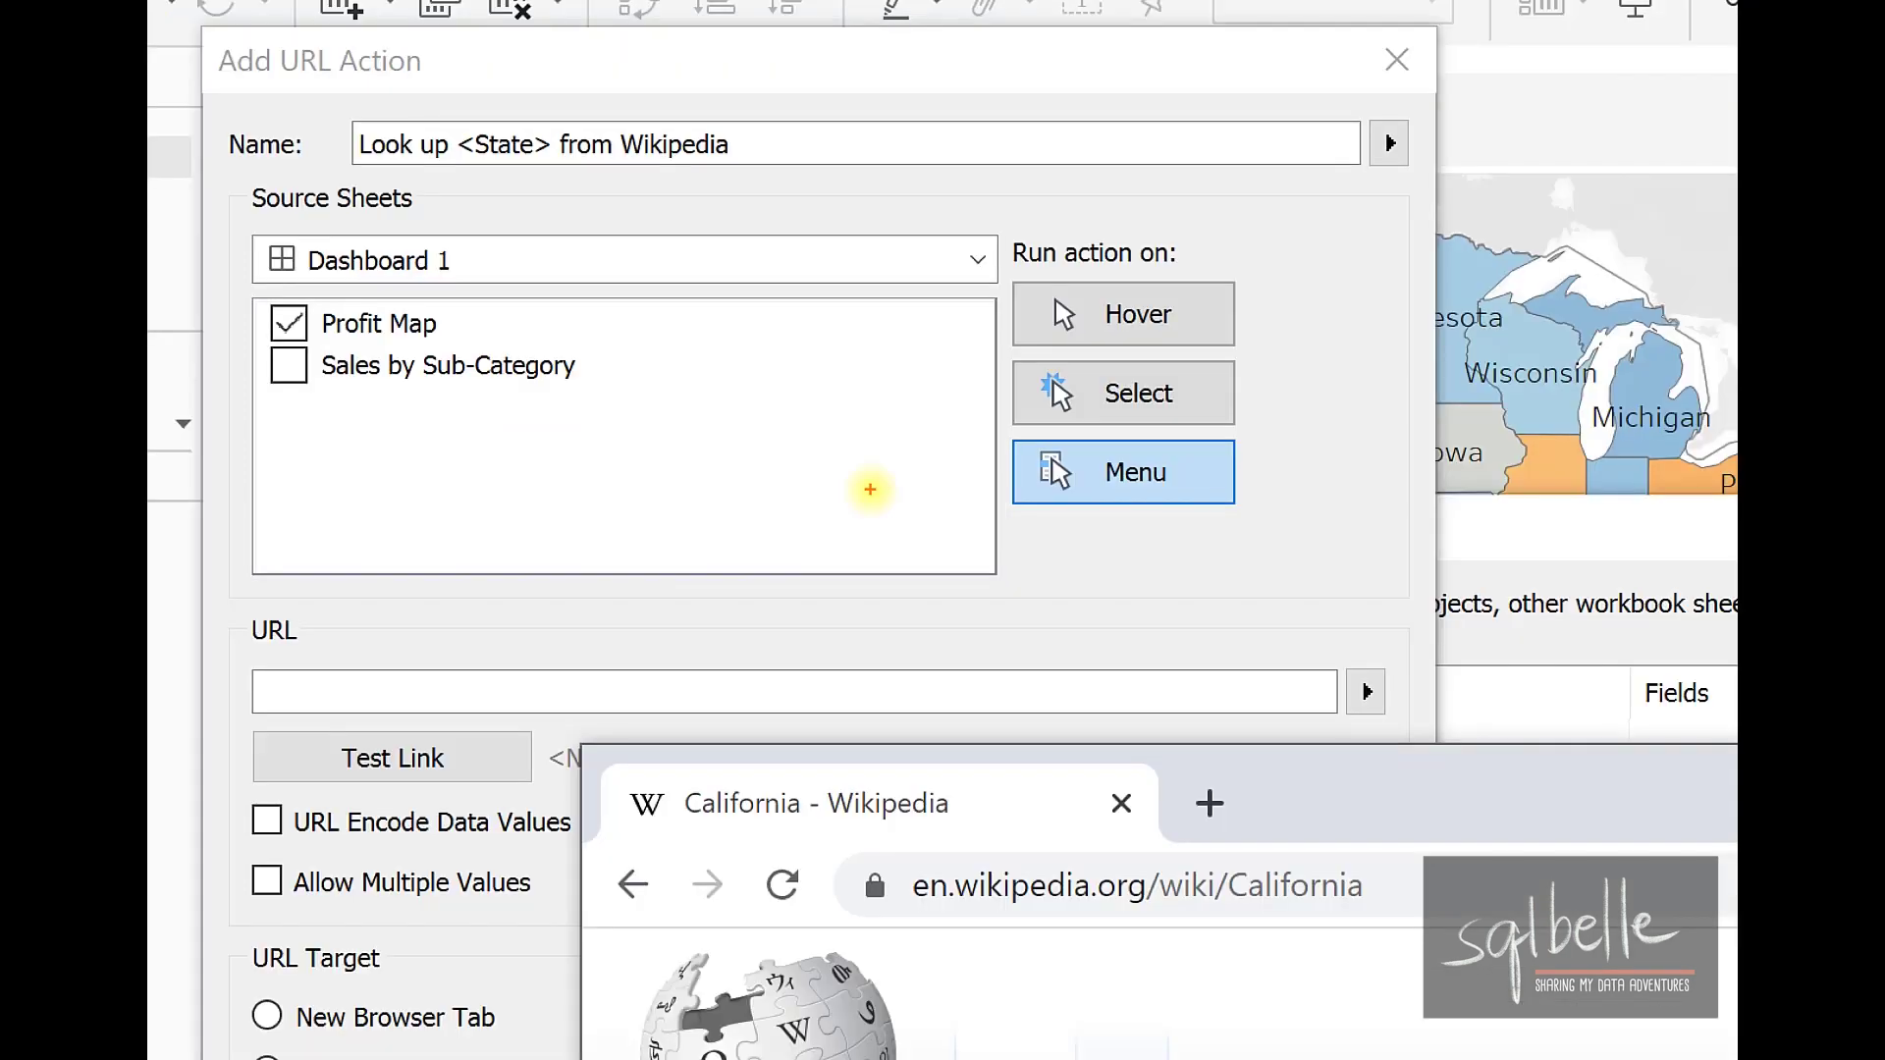
Bring up Chrome's California Wikipedia article and select its address en.wikipedia.org/wiki/California
mouse_move(1119, 830)
mouse_down()
mouse_move(829, 887)
mouse_move(1388, 998)
mouse_move(1063, 828)
mouse_up()
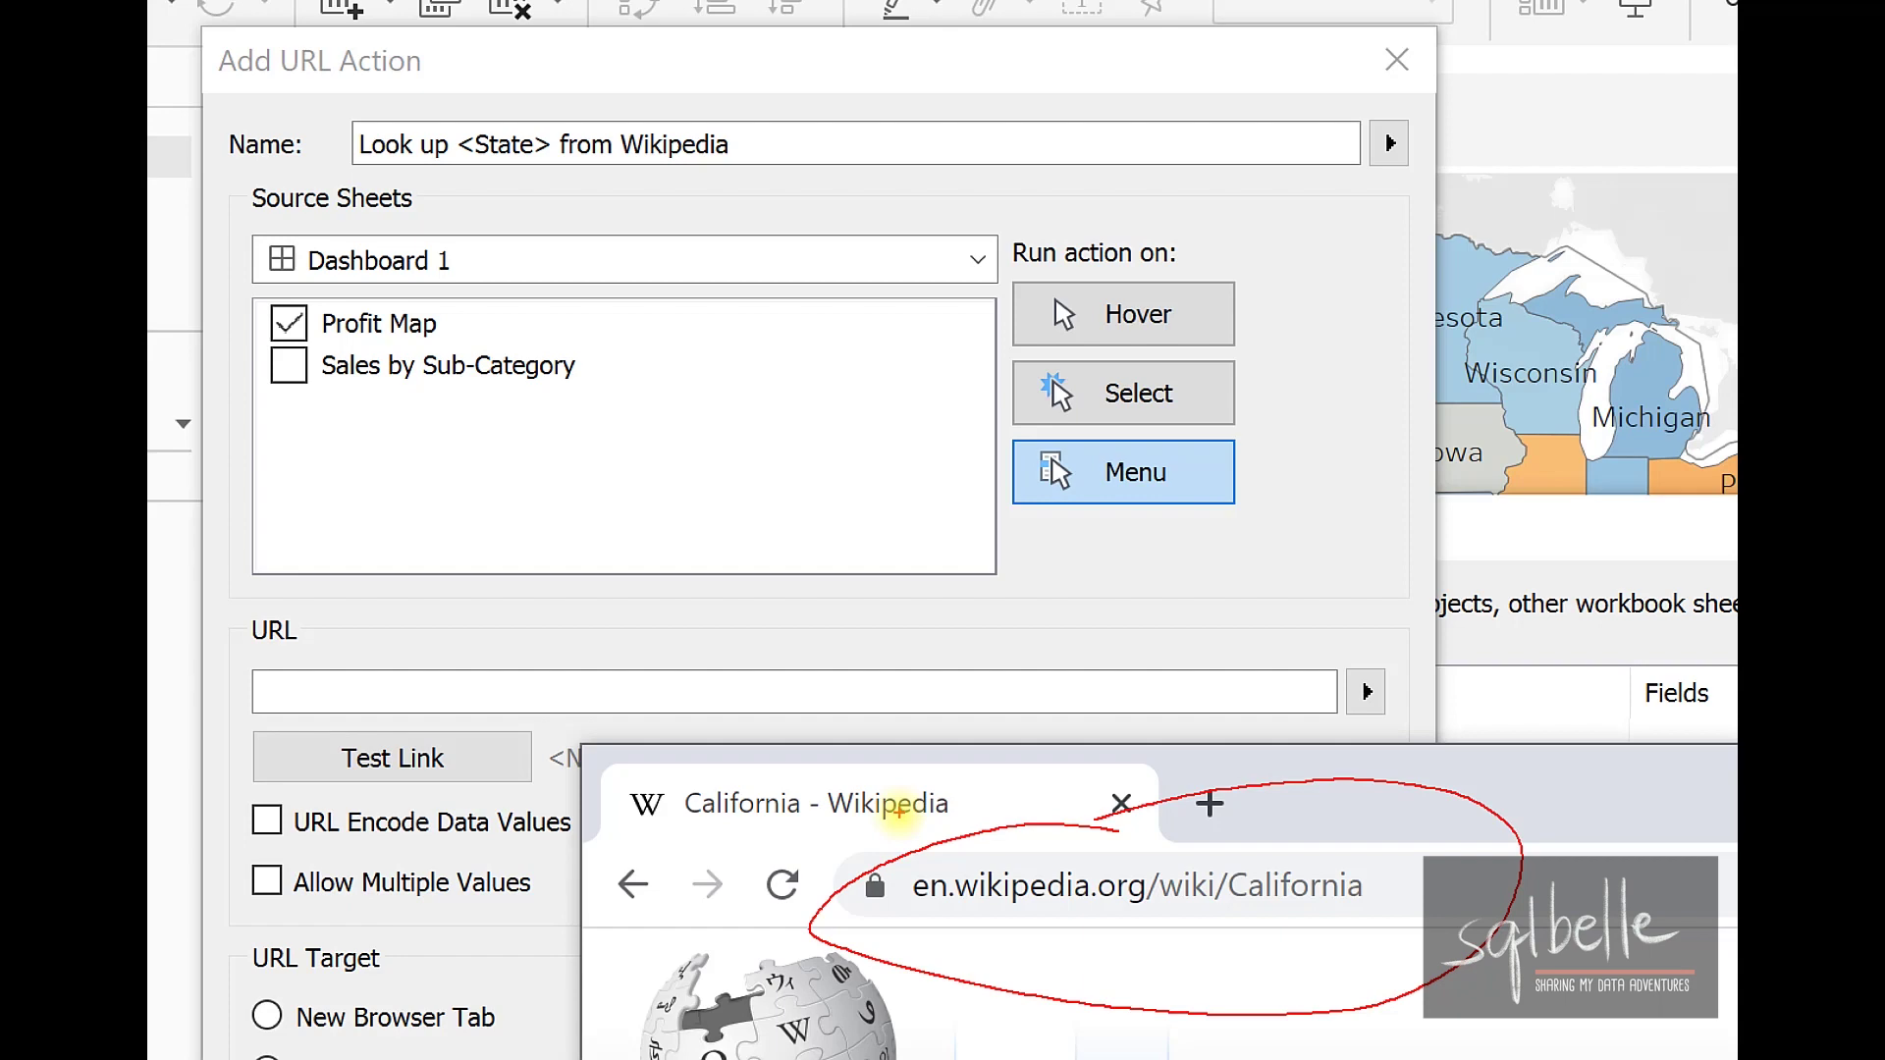
mouse_move(1306, 850)
mouse_down()
mouse_move(874, 898)
mouse_move(1409, 893)
mouse_move(1080, 855)
mouse_move(815, 771)
mouse_move(616, 746)
mouse_move(667, 687)
mouse_up()
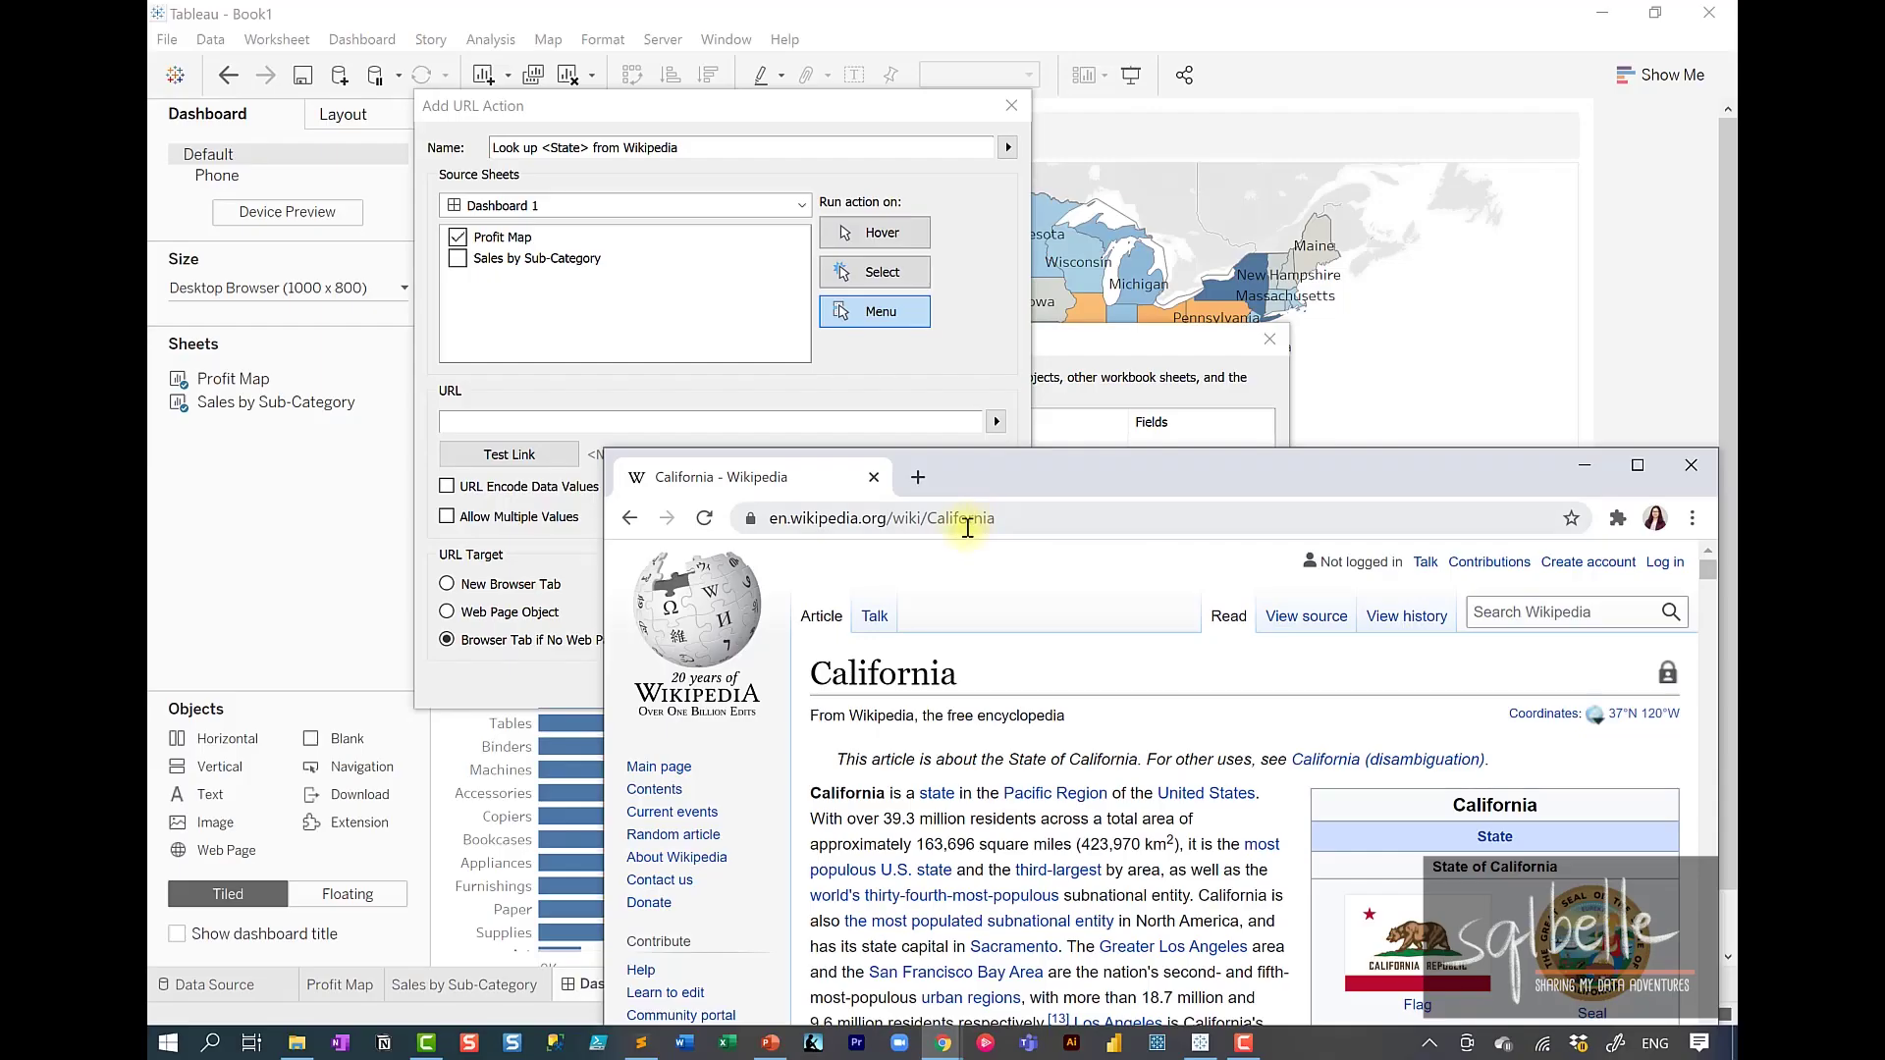
click(1306, 893)
key(ctrl+c)
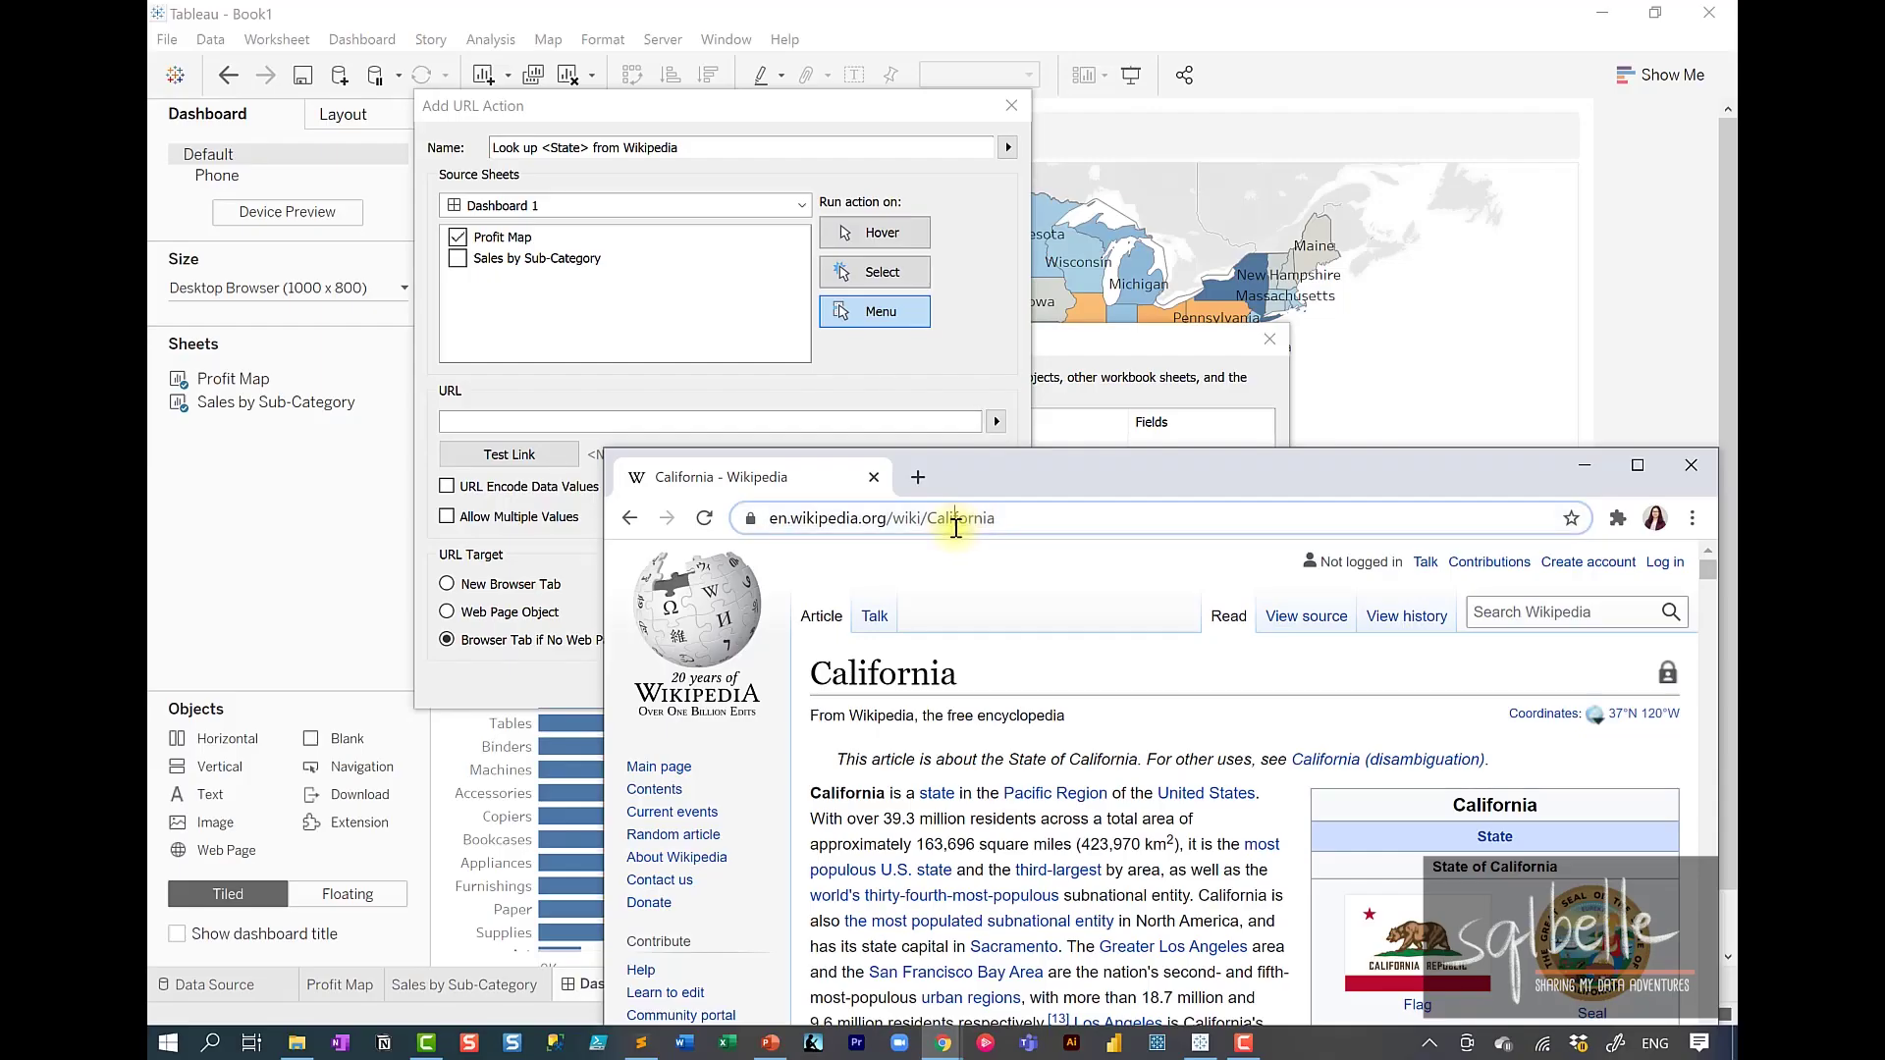
Paste the copied California Wikipedia address into the action's URL field
click(525, 420)
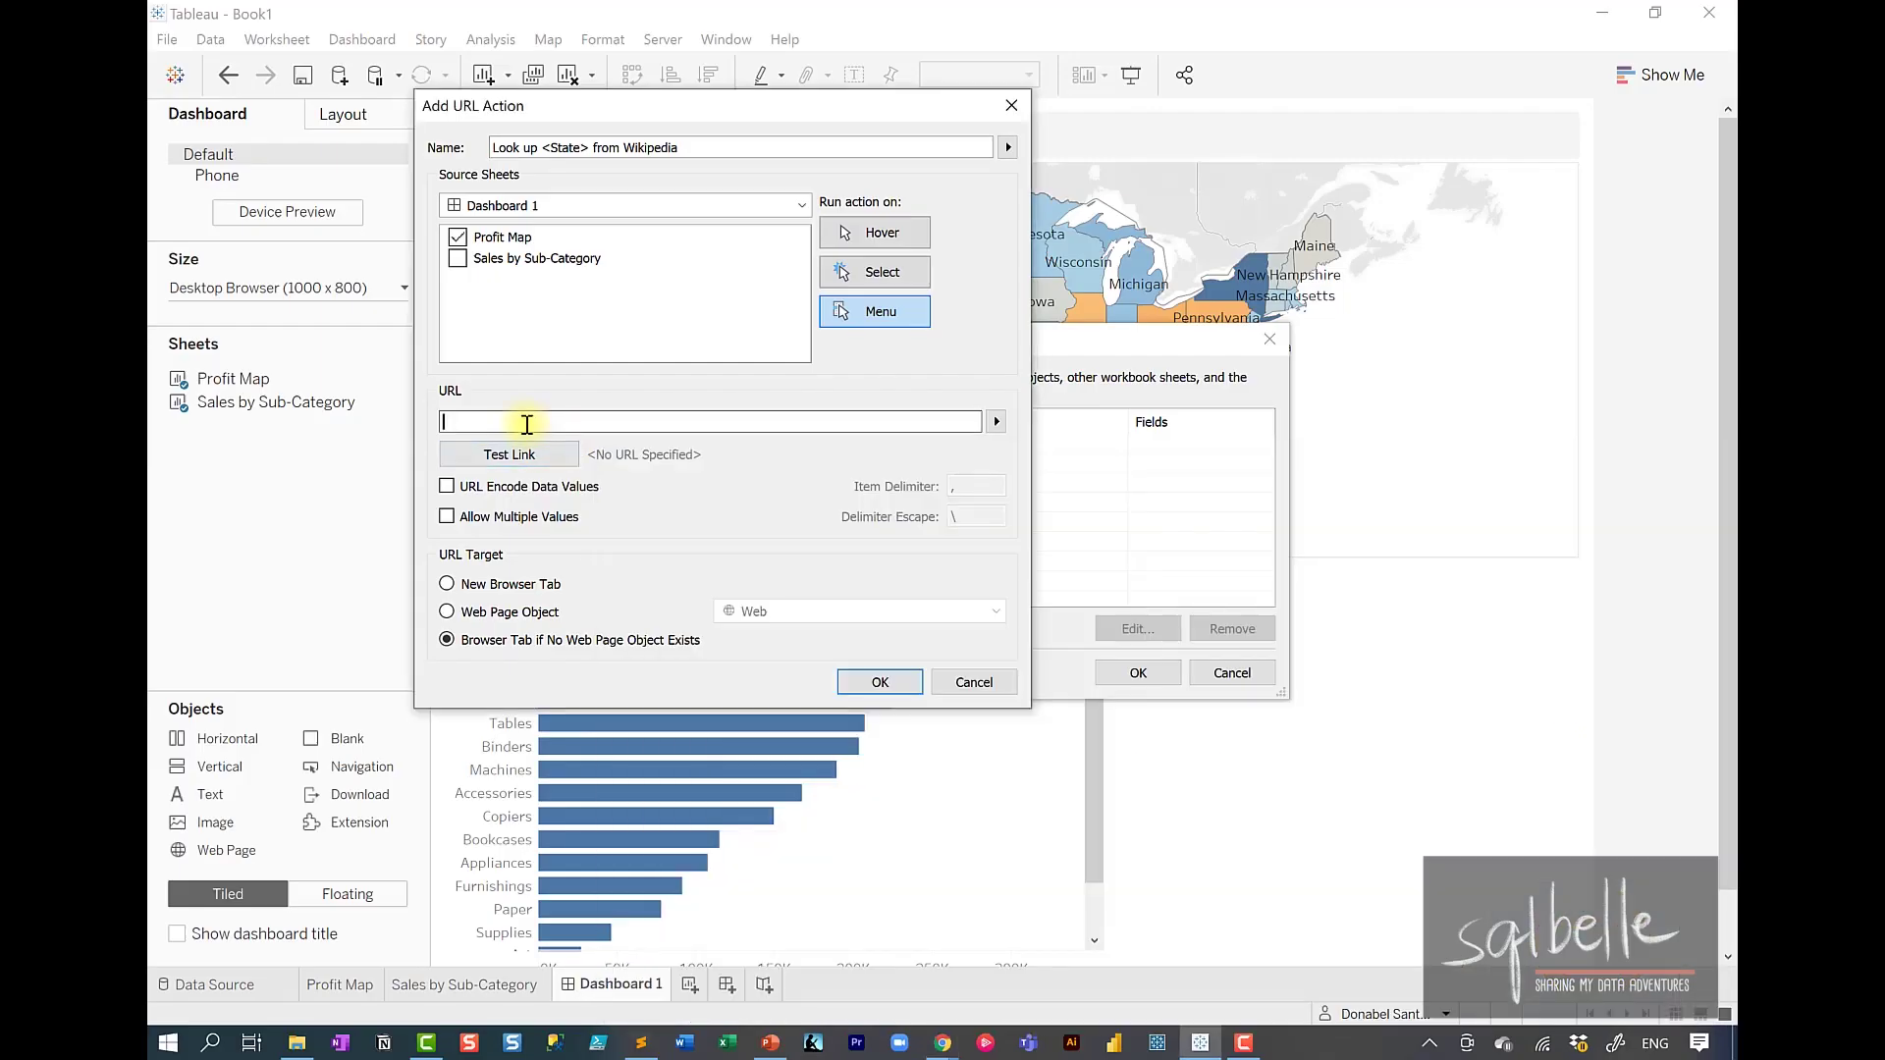
key(ctrl+v)
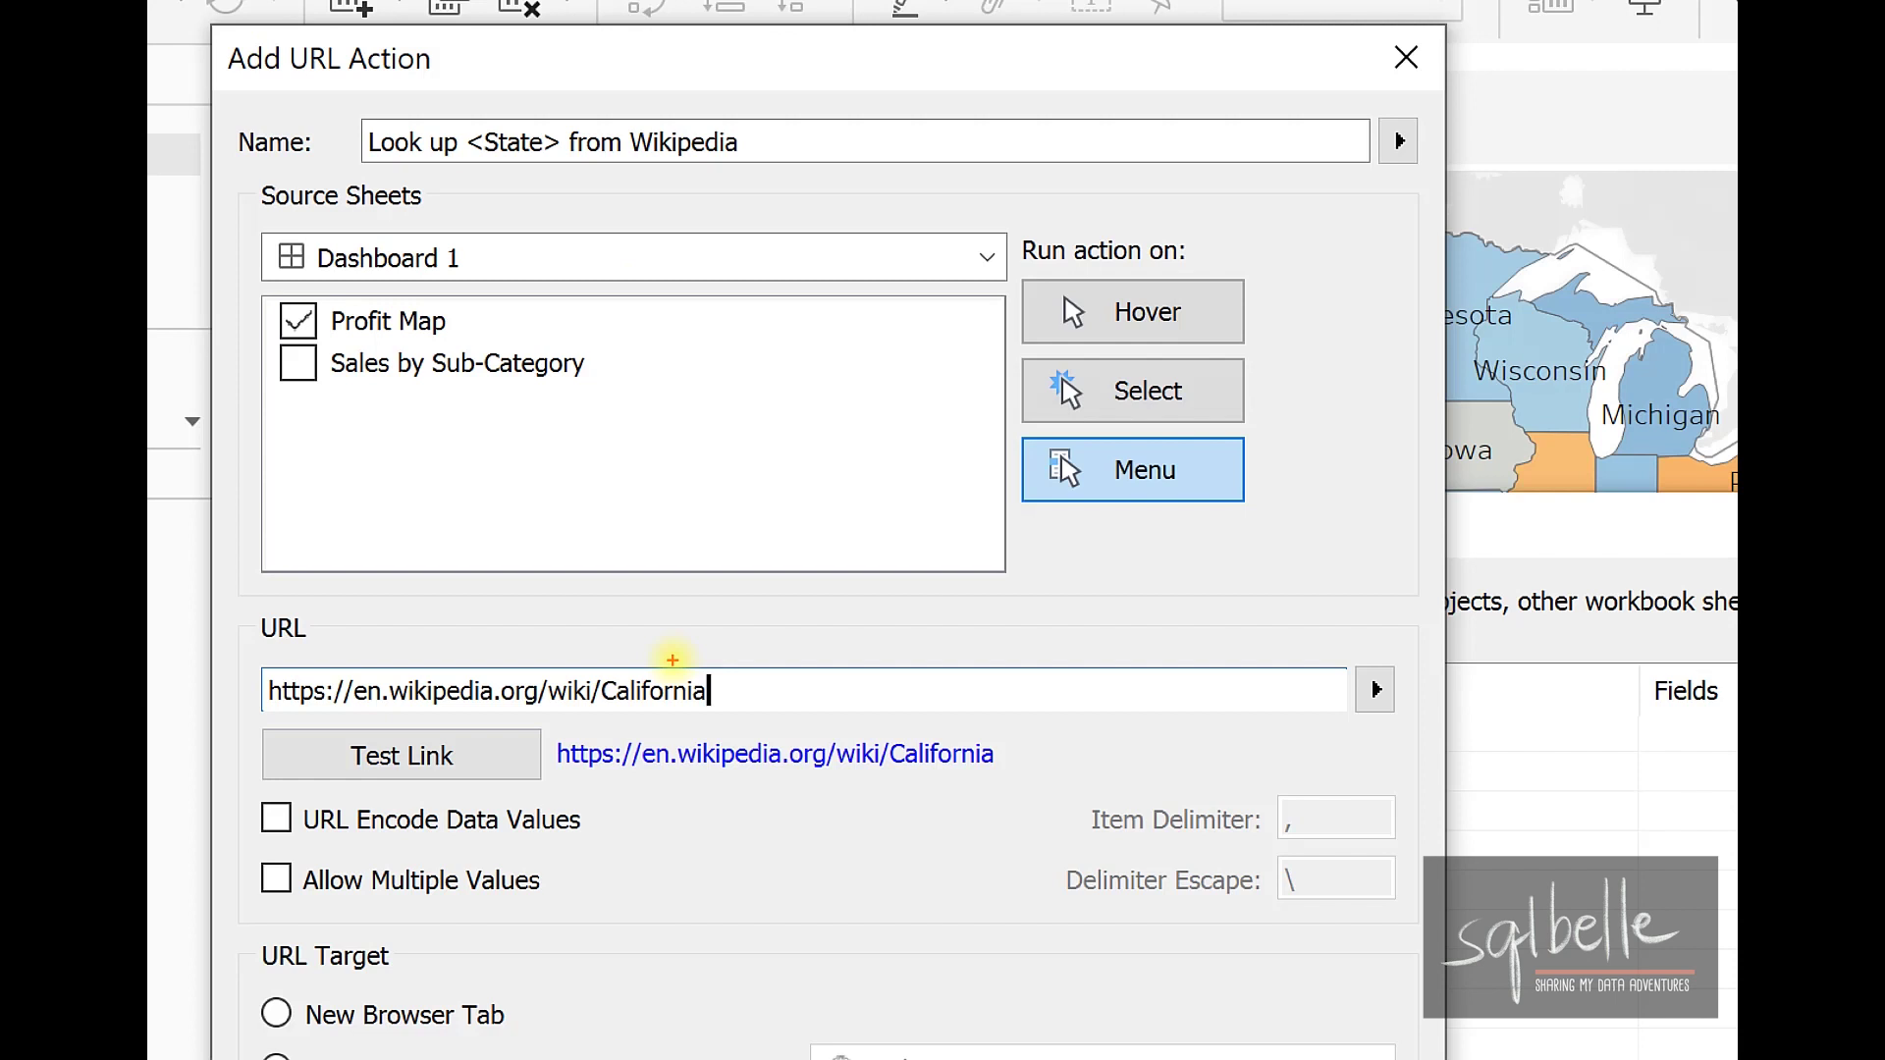
mouse_move(1399, 644)
mouse_down()
mouse_move(1433, 677)
mouse_move(1365, 656)
mouse_up()
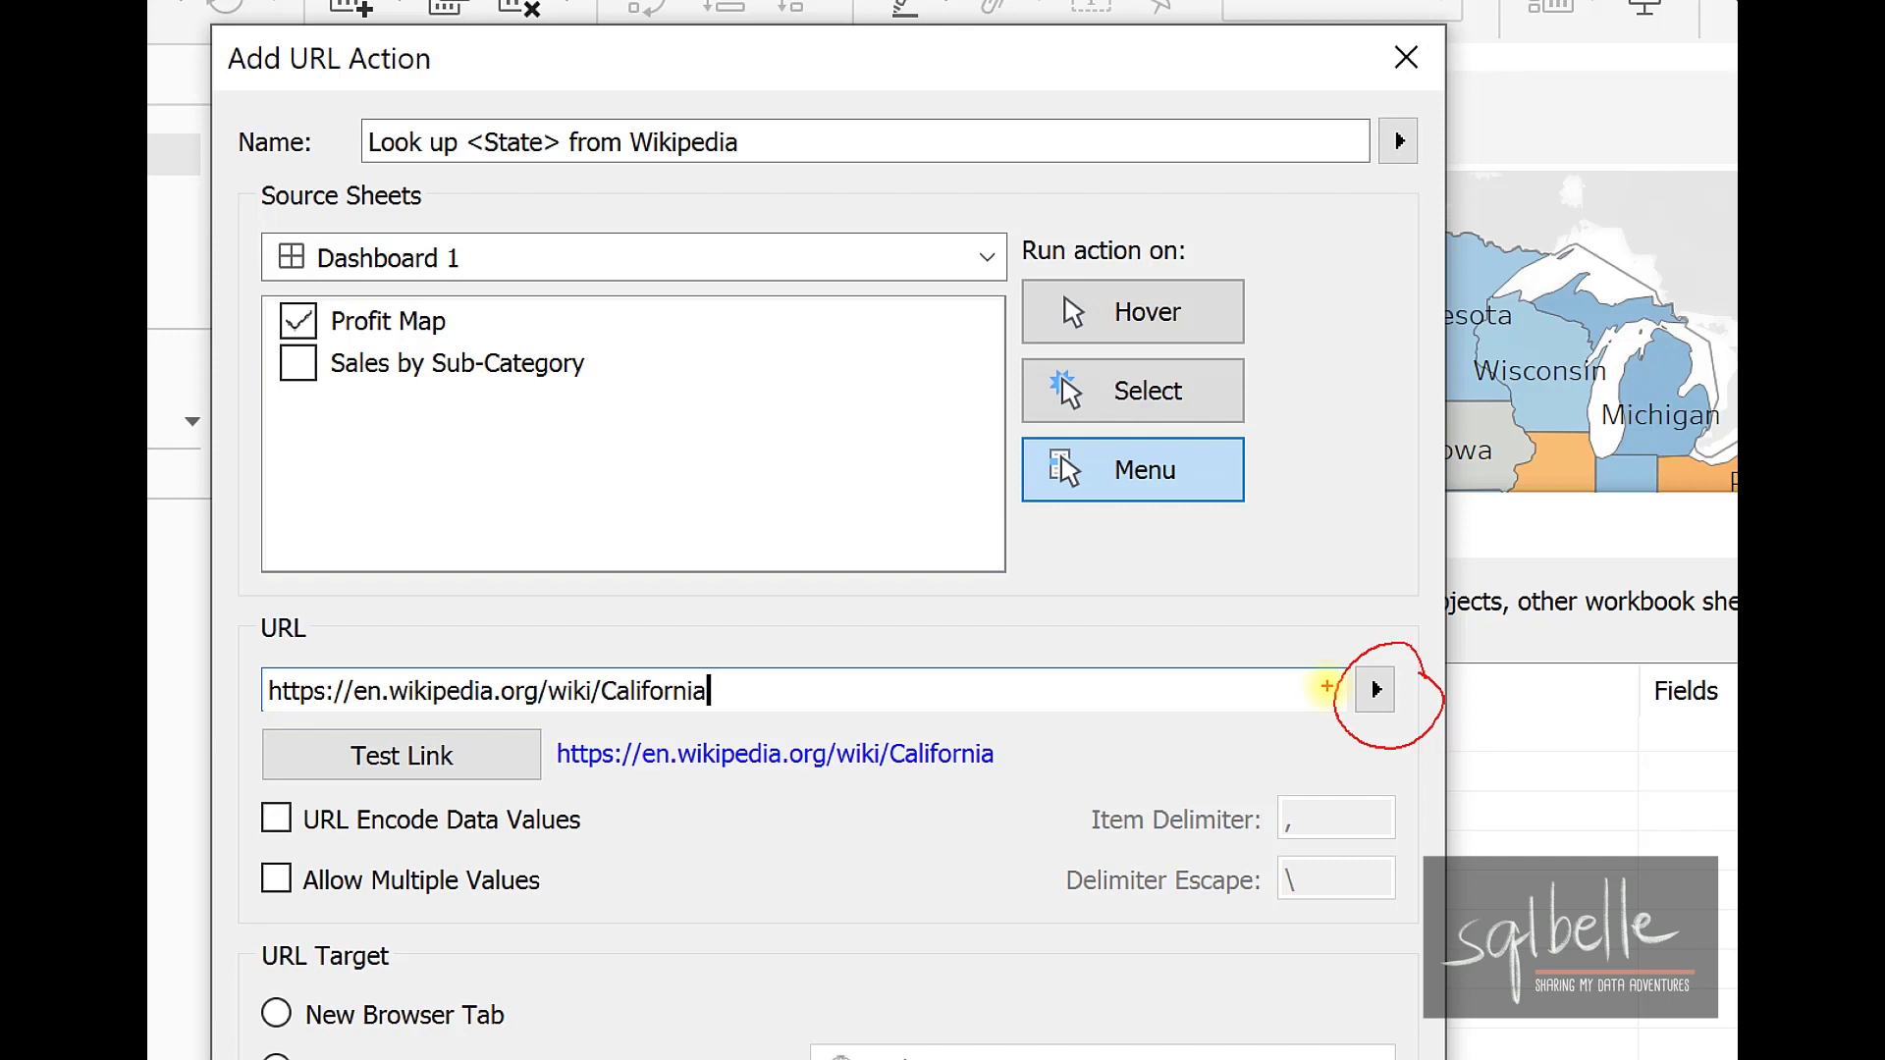
mouse_move(692, 655)
mouse_down()
mouse_move(667, 655)
mouse_move(751, 702)
mouse_move(699, 660)
mouse_up()
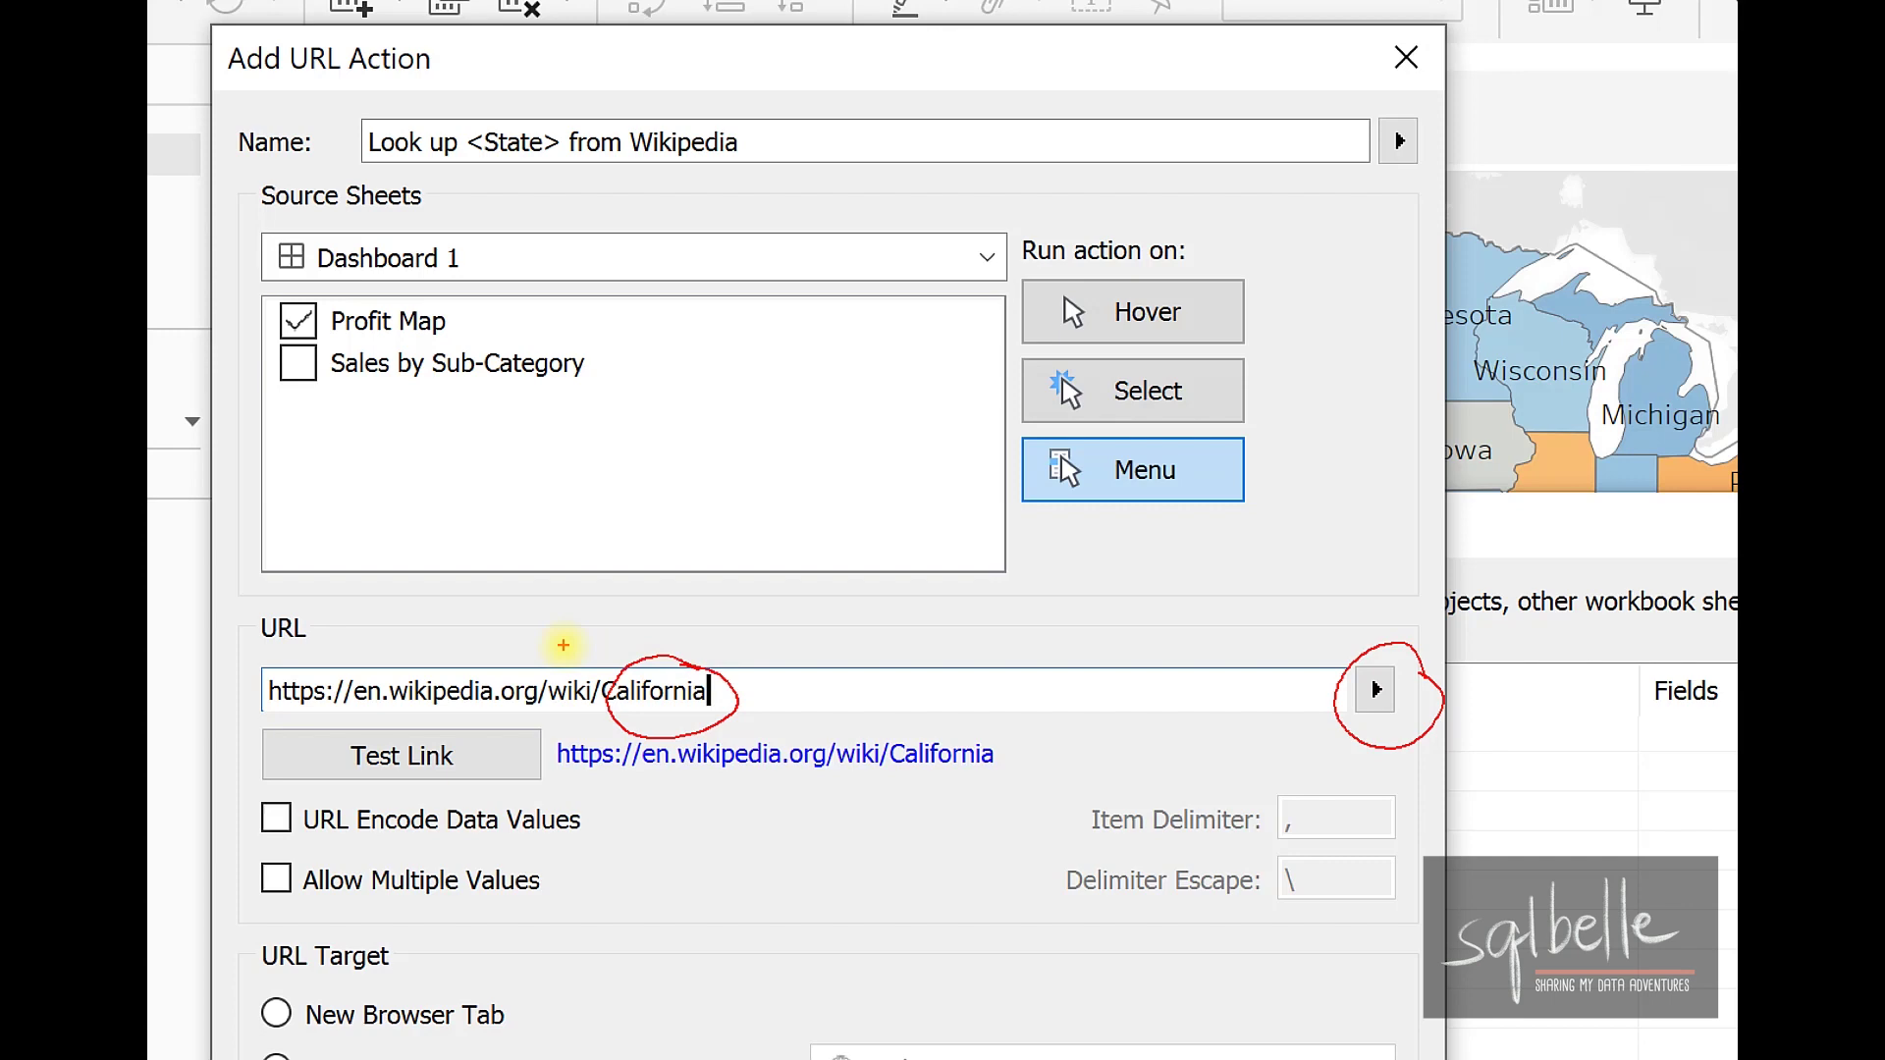
mouse_move(539, 98)
mouse_down()
mouse_move(521, 201)
mouse_move(647, 653)
mouse_move(679, 593)
mouse_up()
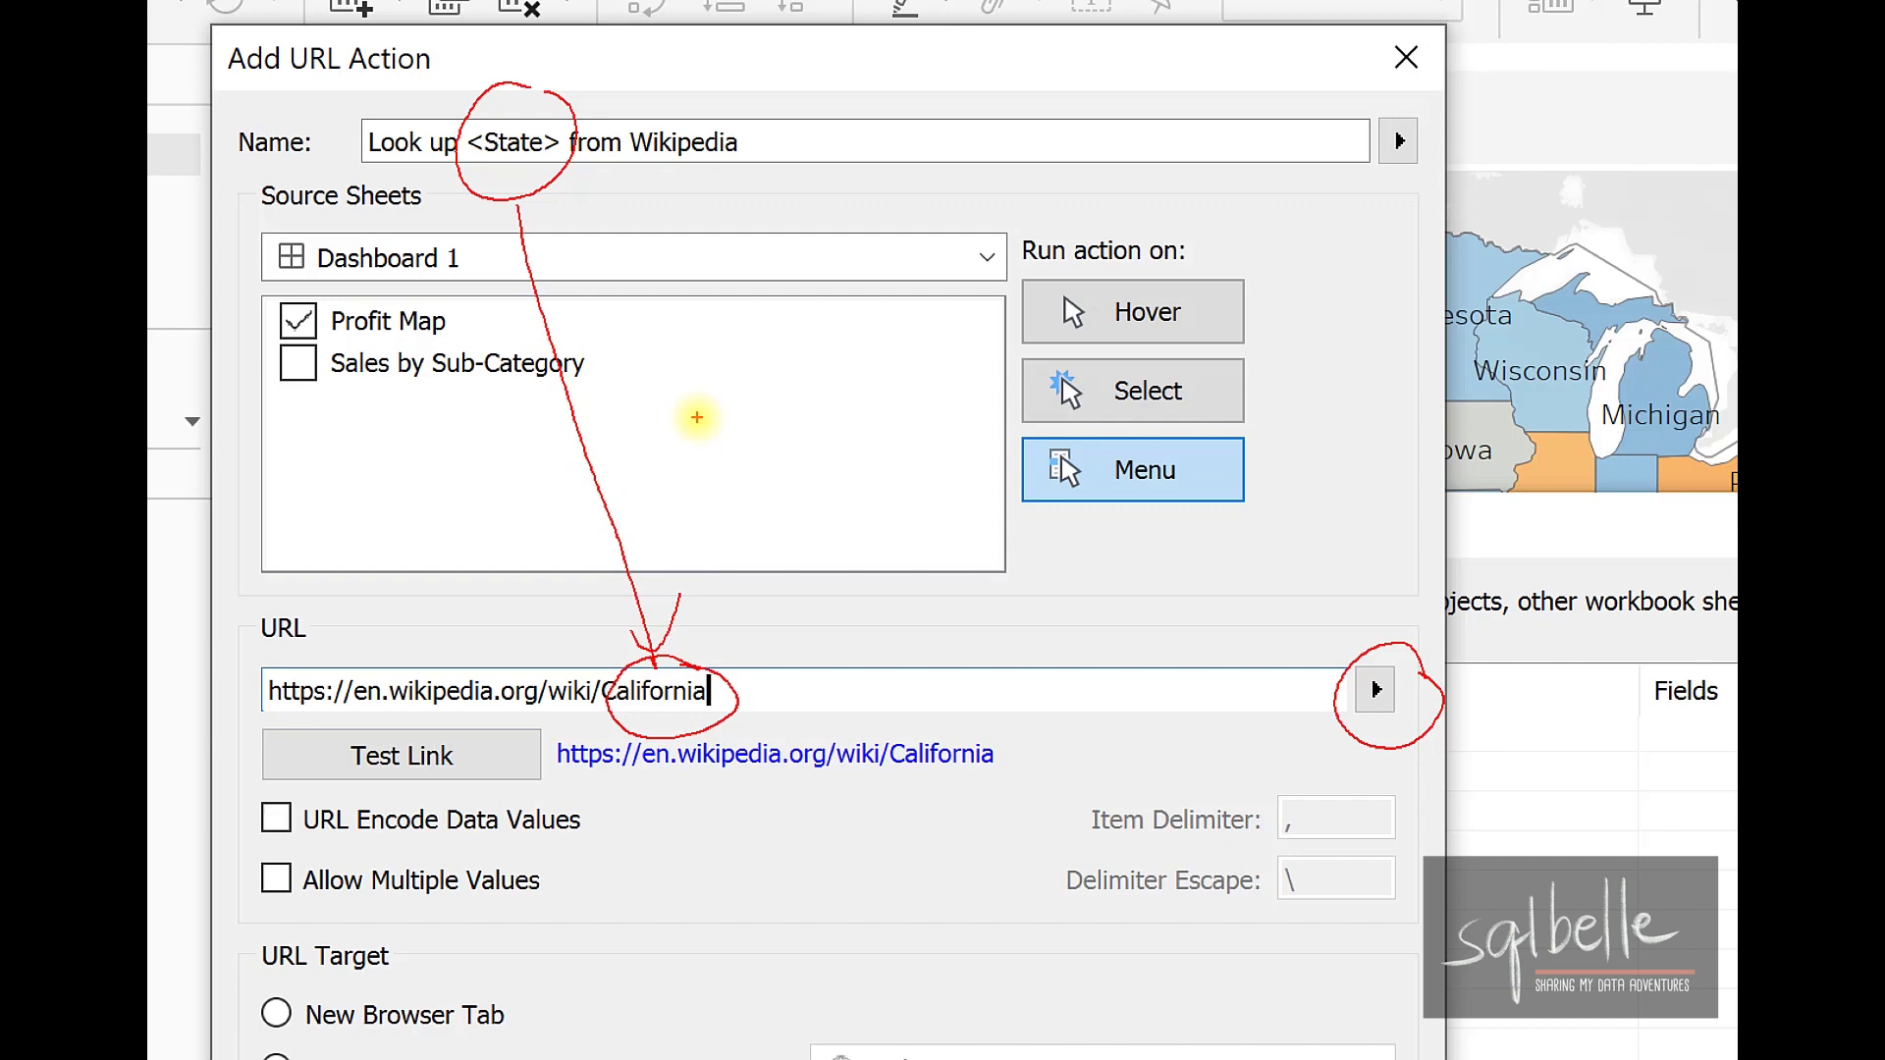
Replace California with the <State> field at the URL's end and save the action
key(ctrl+shift+Left)
key(BackSpace)
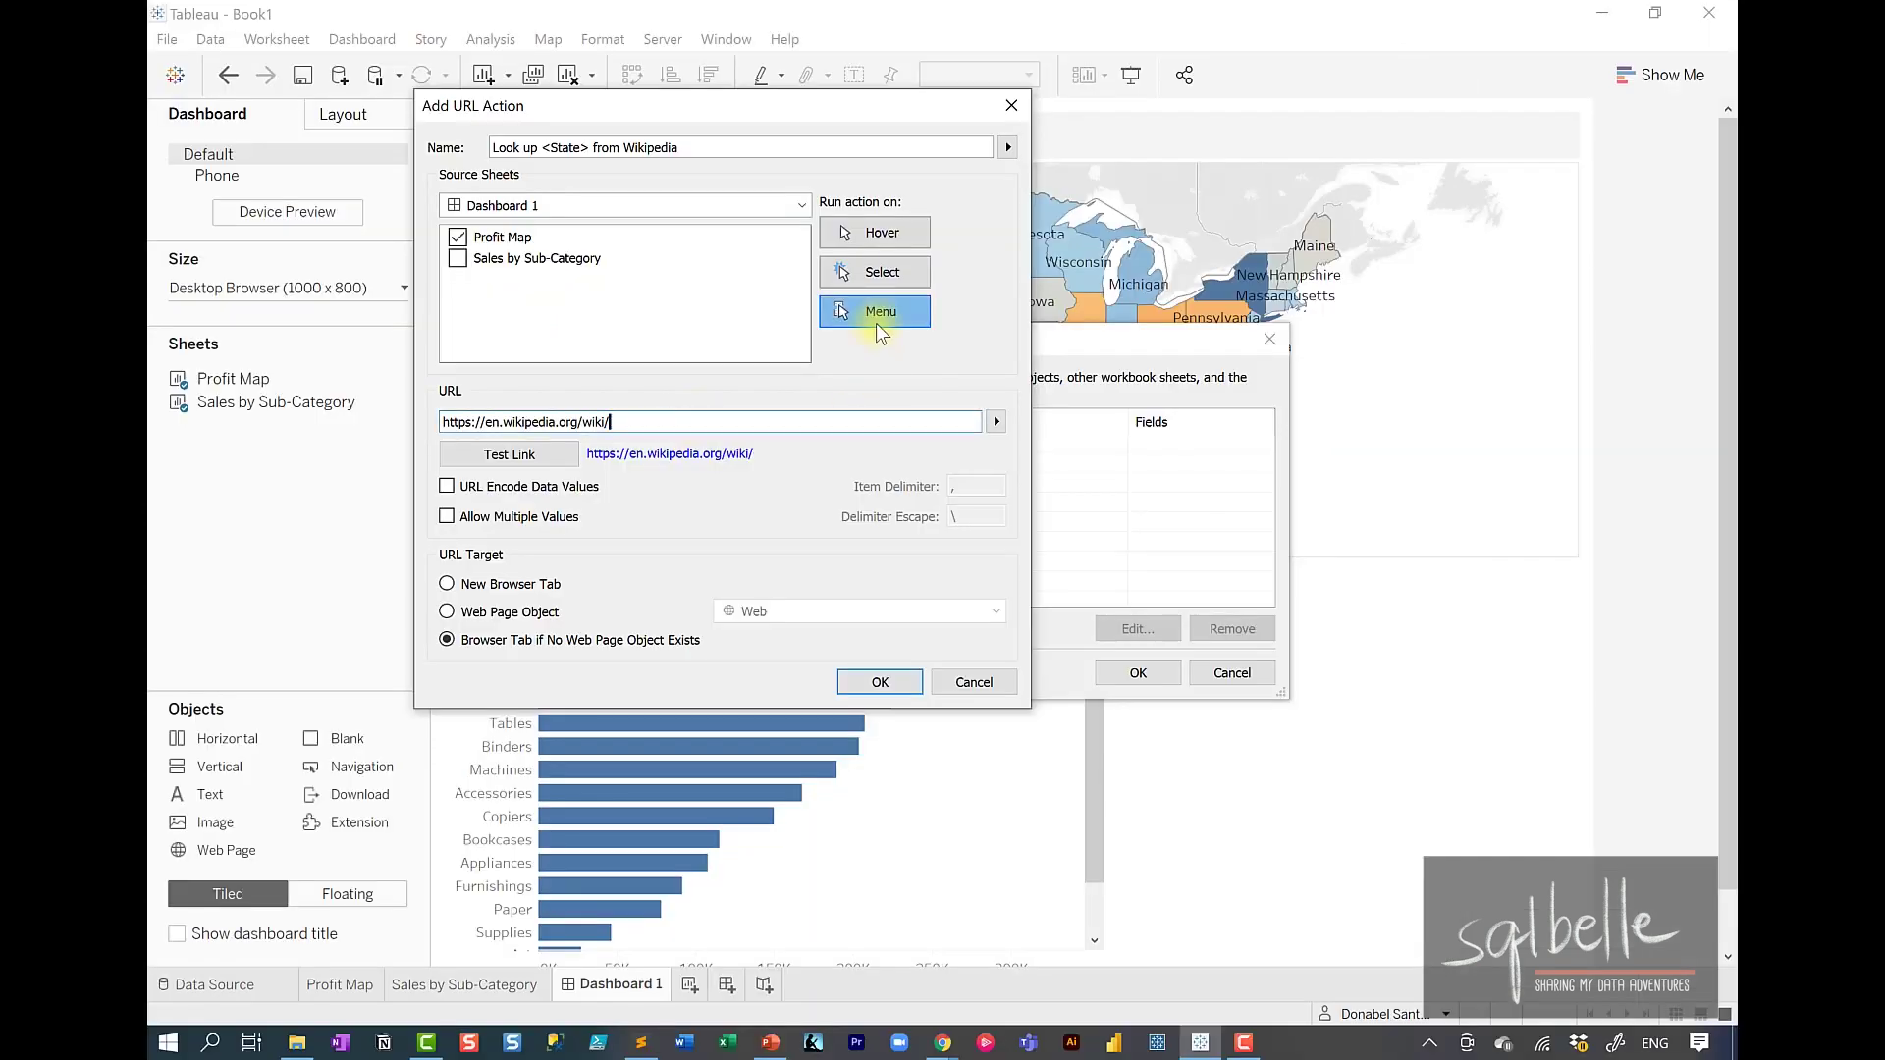
click(1375, 689)
click(1054, 494)
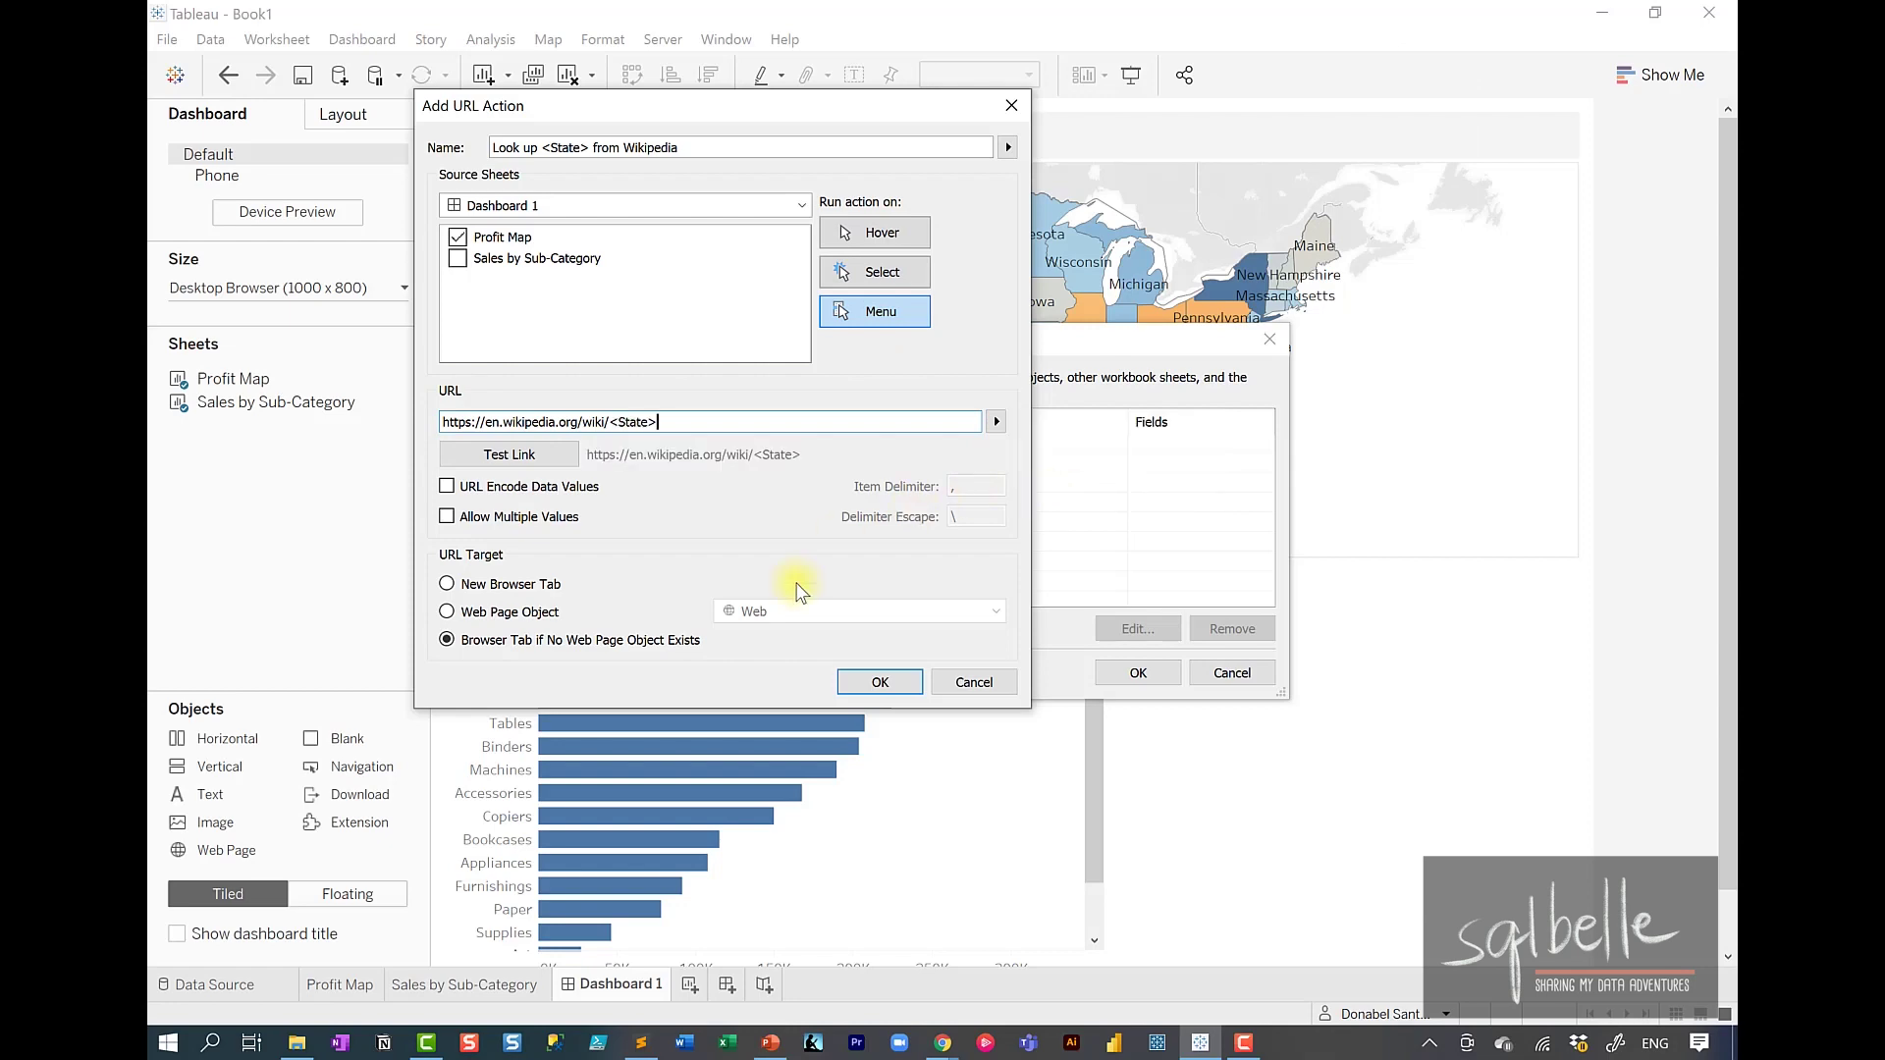
click(880, 682)
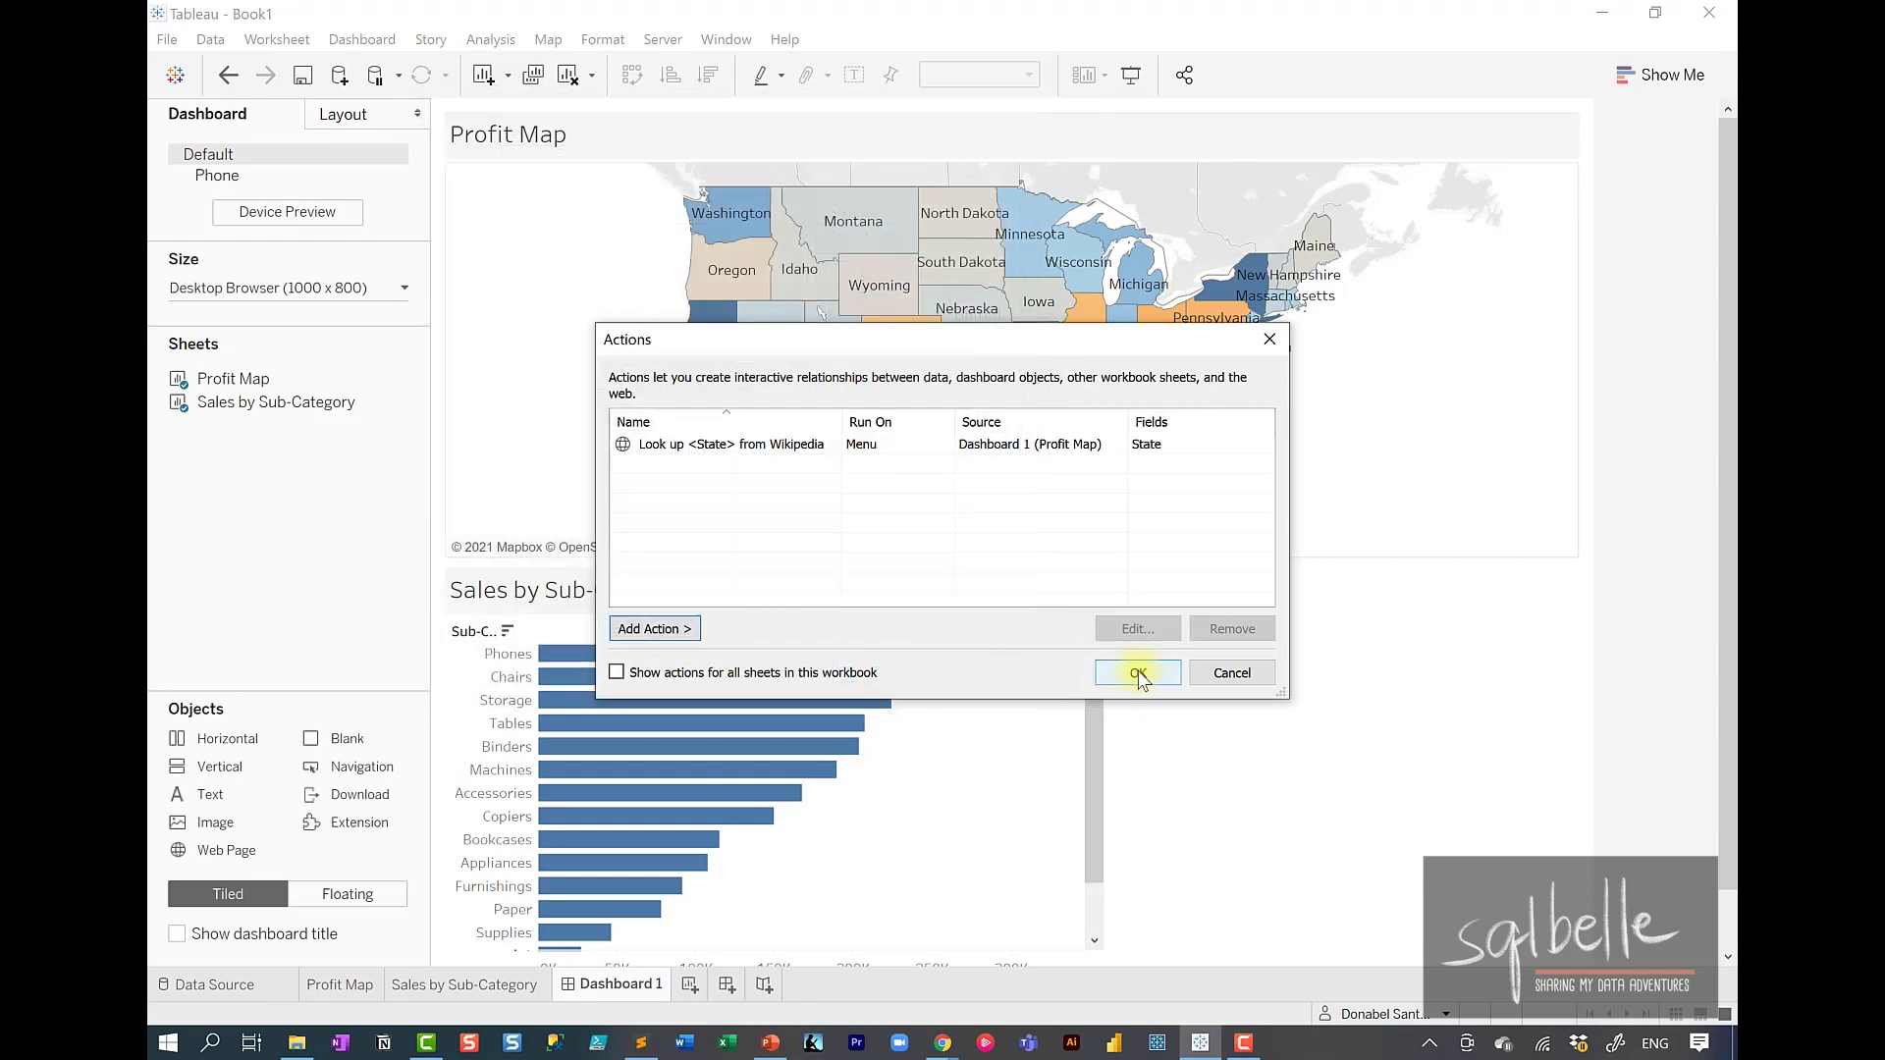
Close Actions and load California's Wikipedia article through its map tooltip link
click(1136, 673)
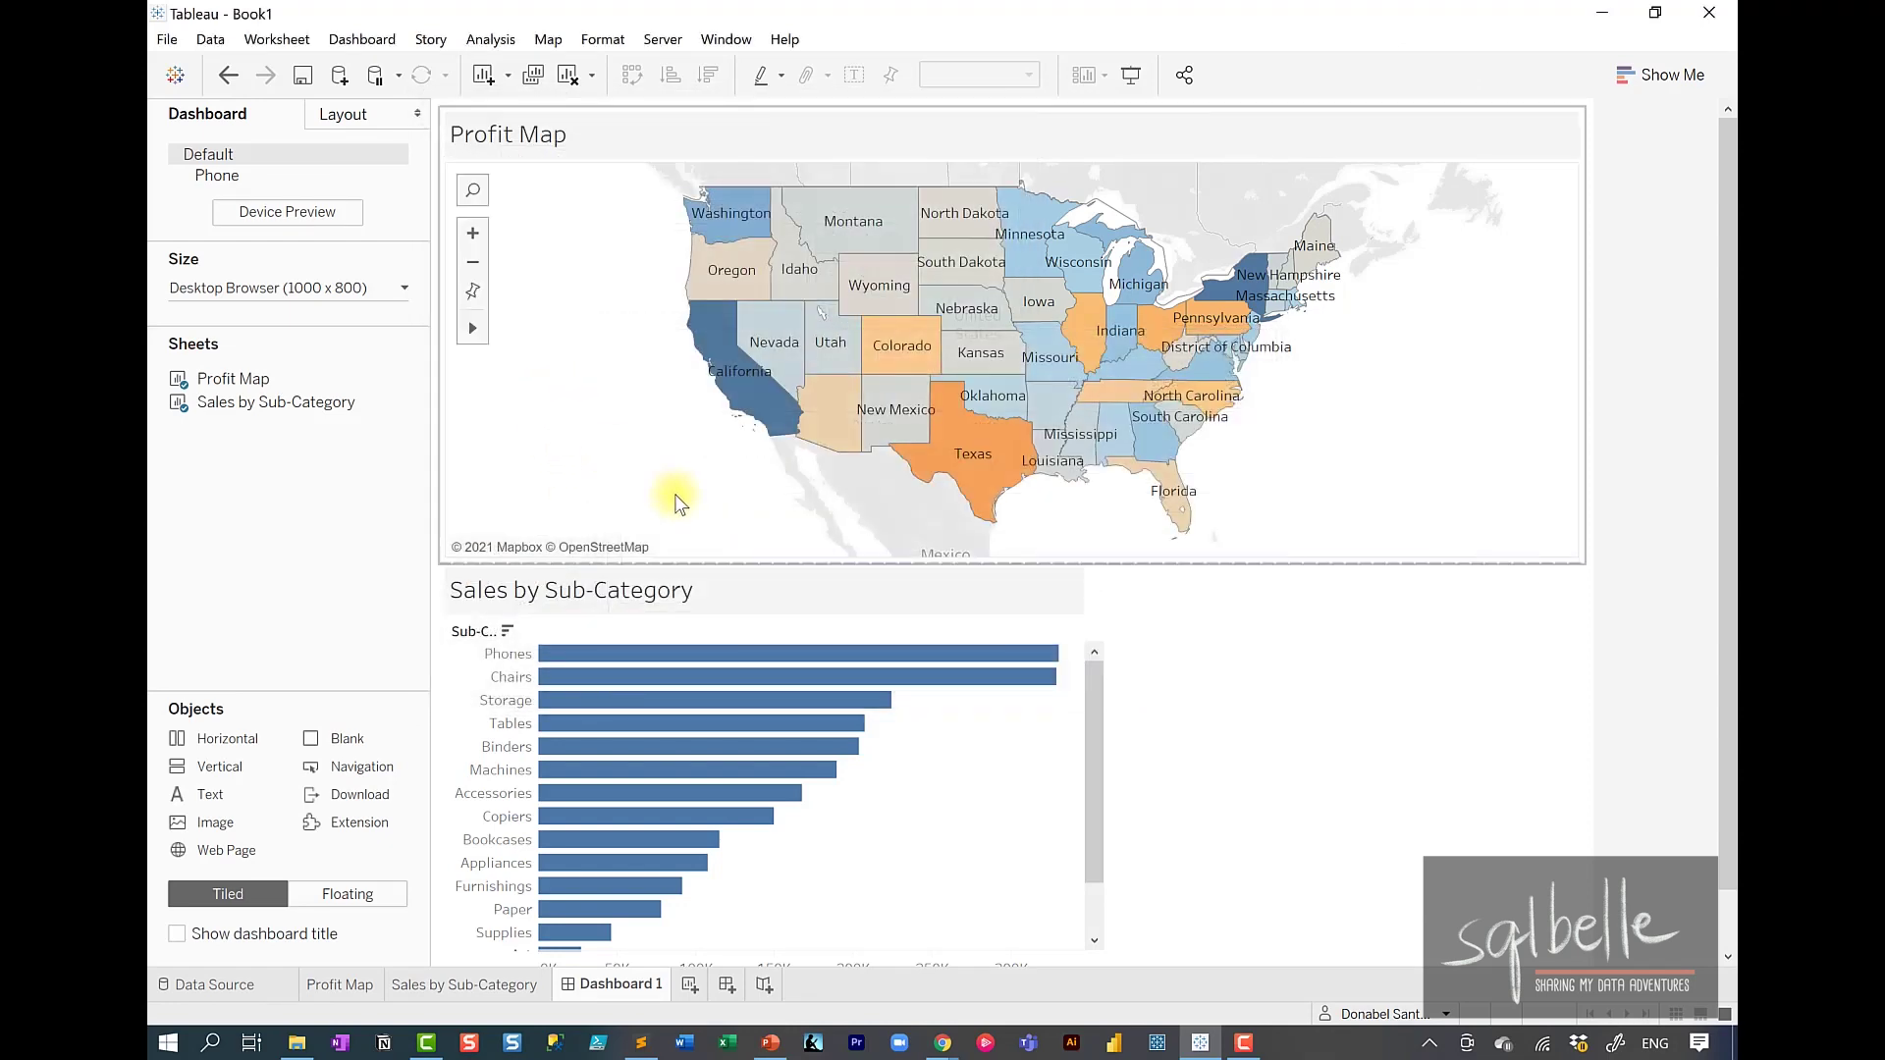
click(737, 410)
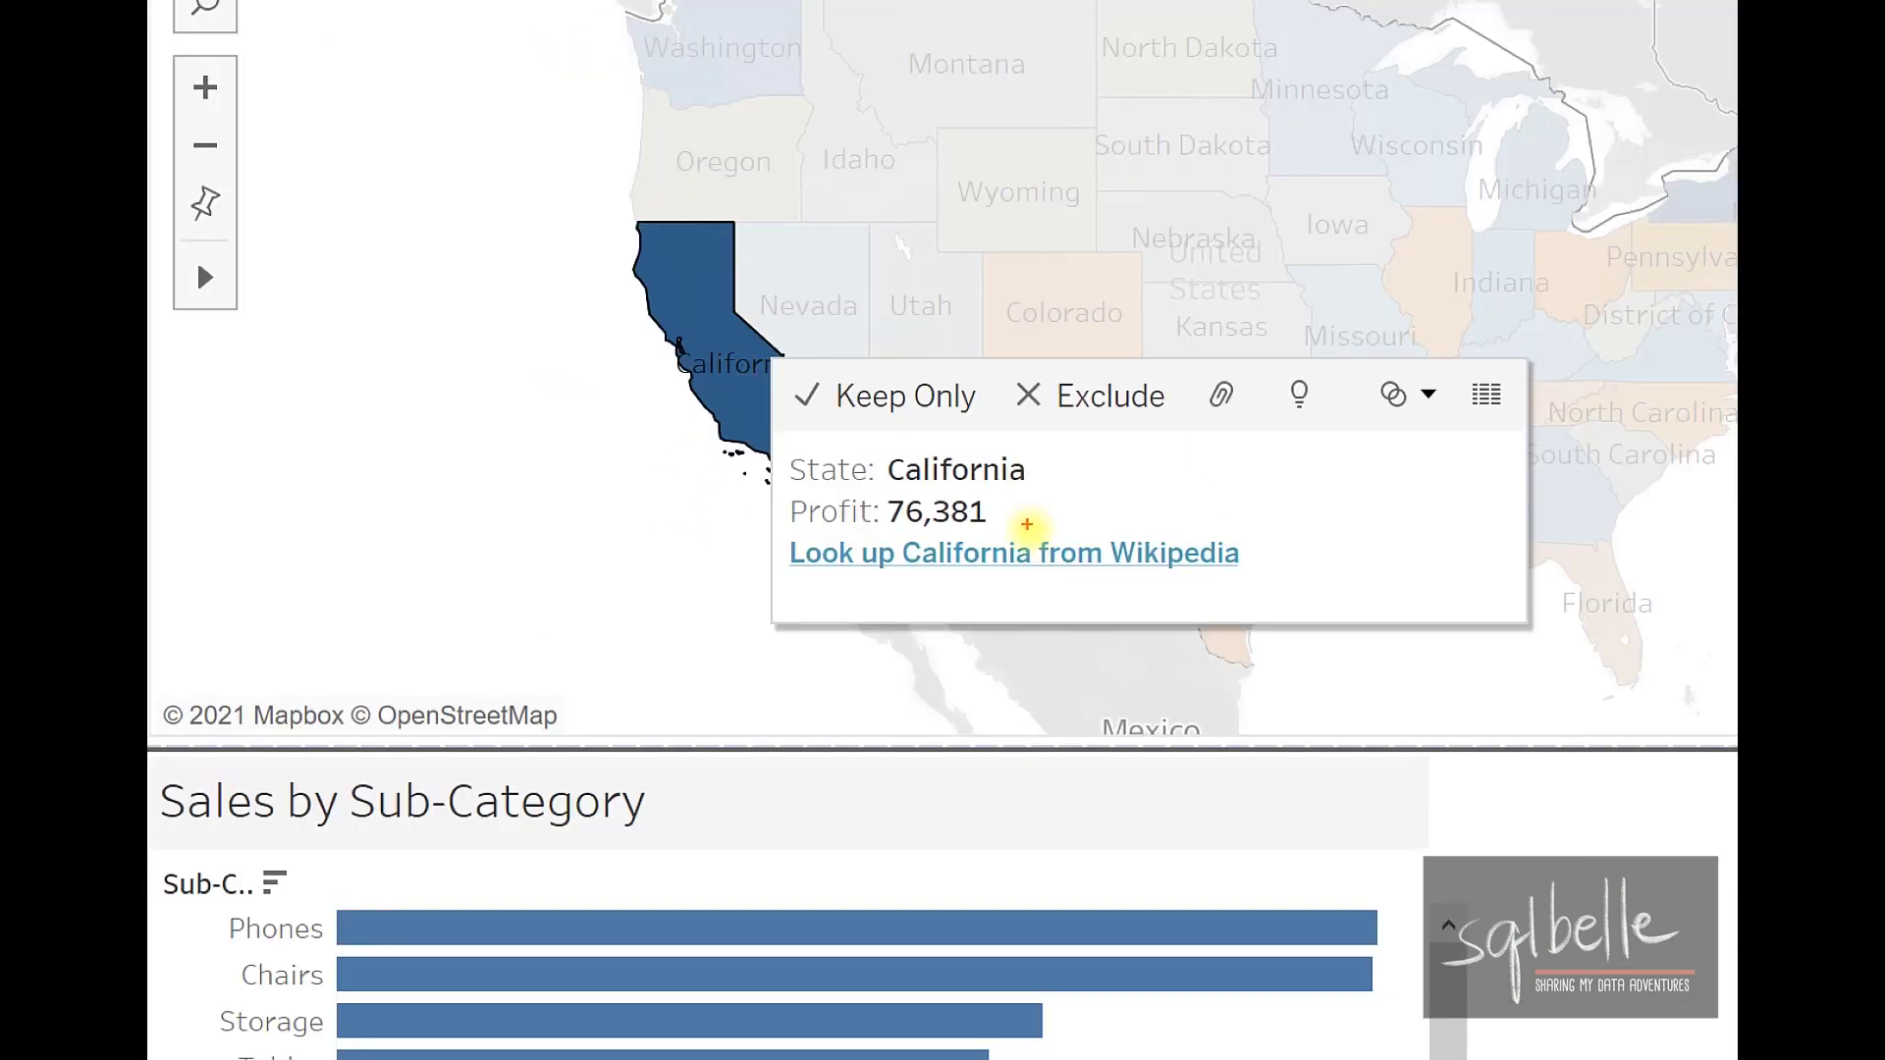
mouse_move(1026, 527)
mouse_down()
mouse_move(852, 536)
mouse_move(827, 599)
mouse_move(917, 535)
mouse_up()
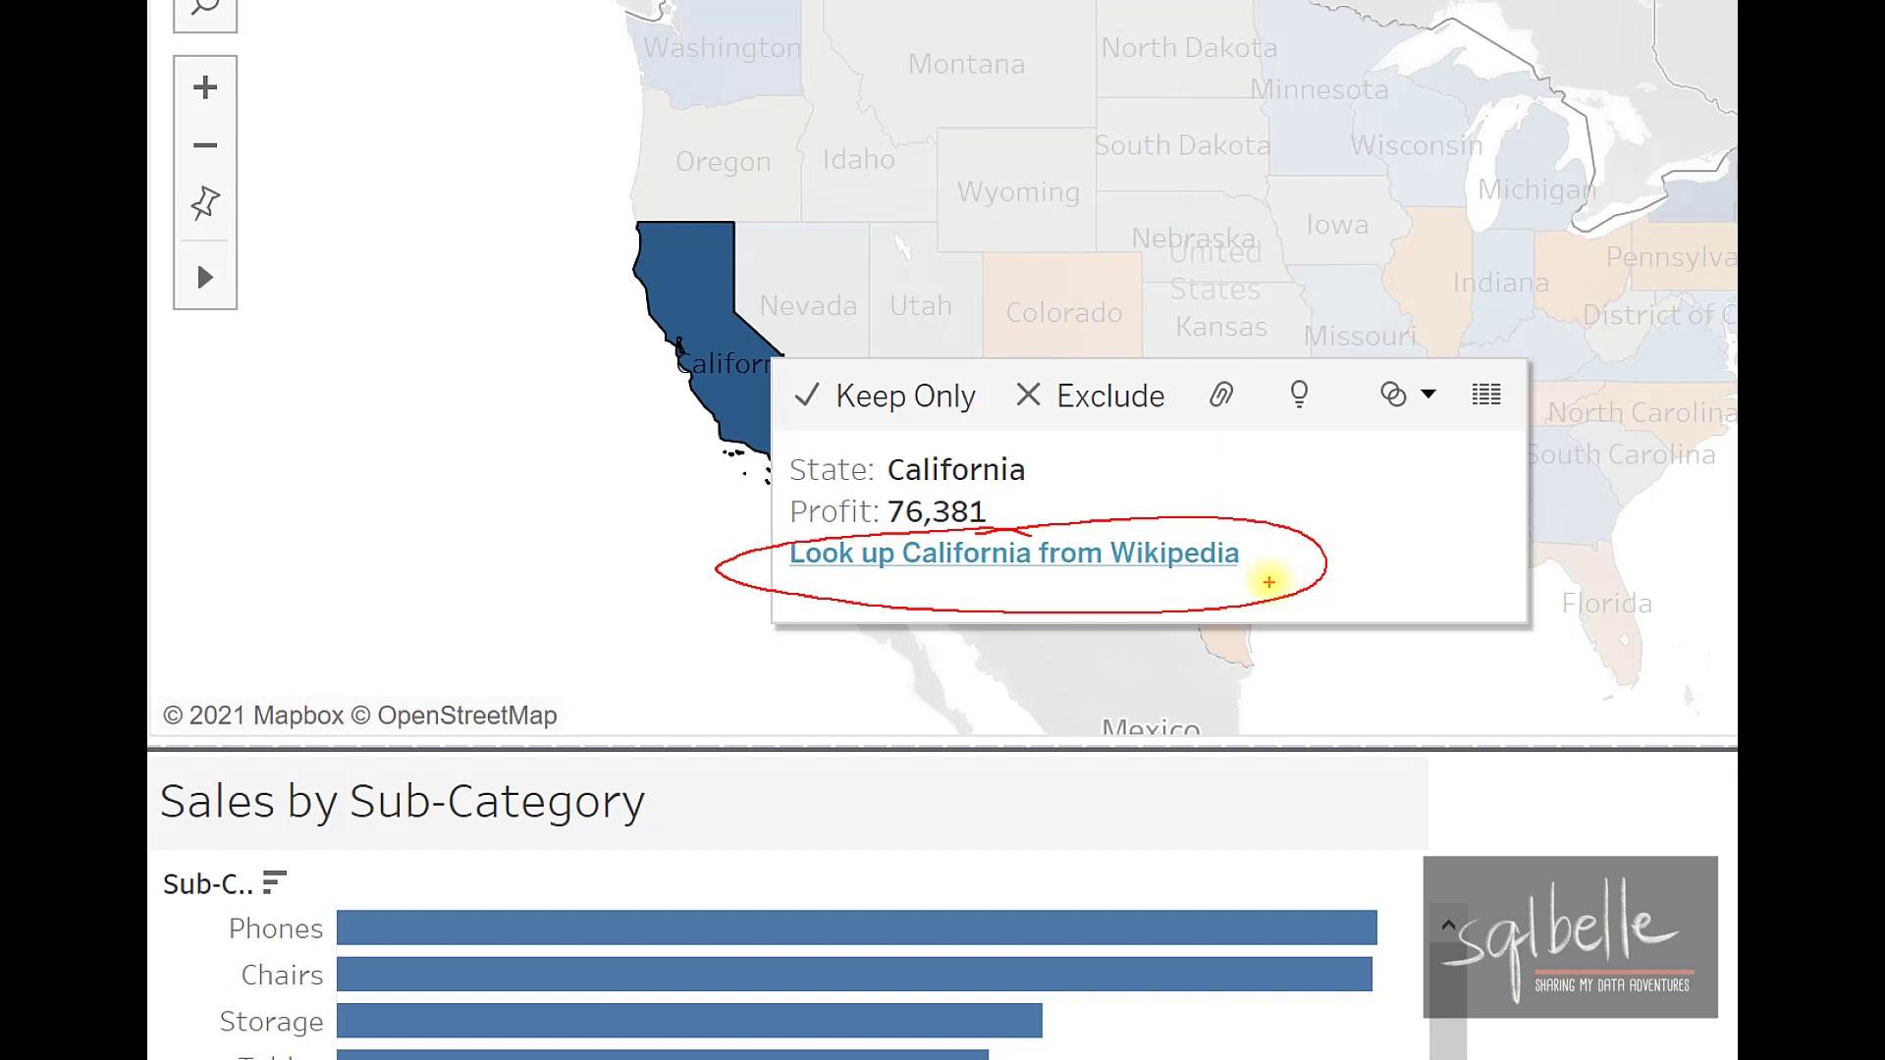
mouse_move(1266, 585)
mouse_down()
mouse_move(1514, 836)
mouse_move(1519, 888)
mouse_move(1568, 933)
mouse_move(1571, 829)
mouse_up()
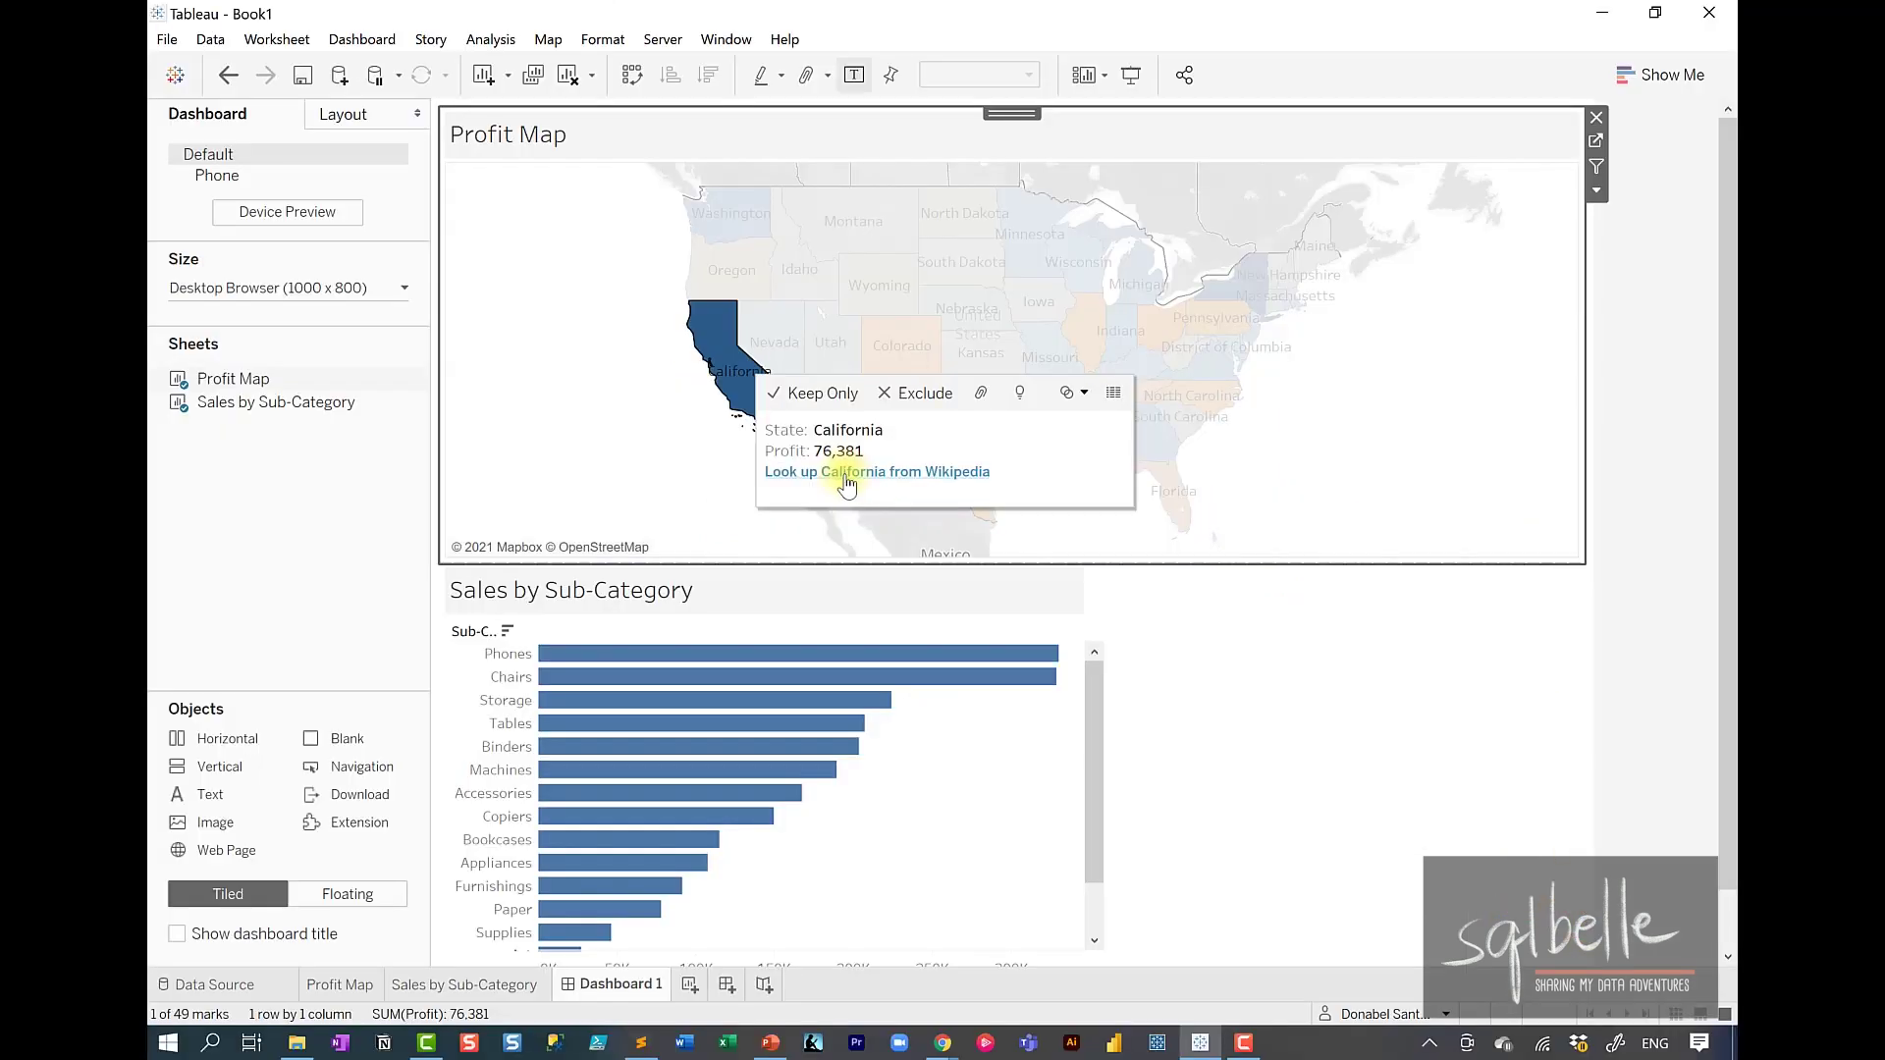
click(945, 555)
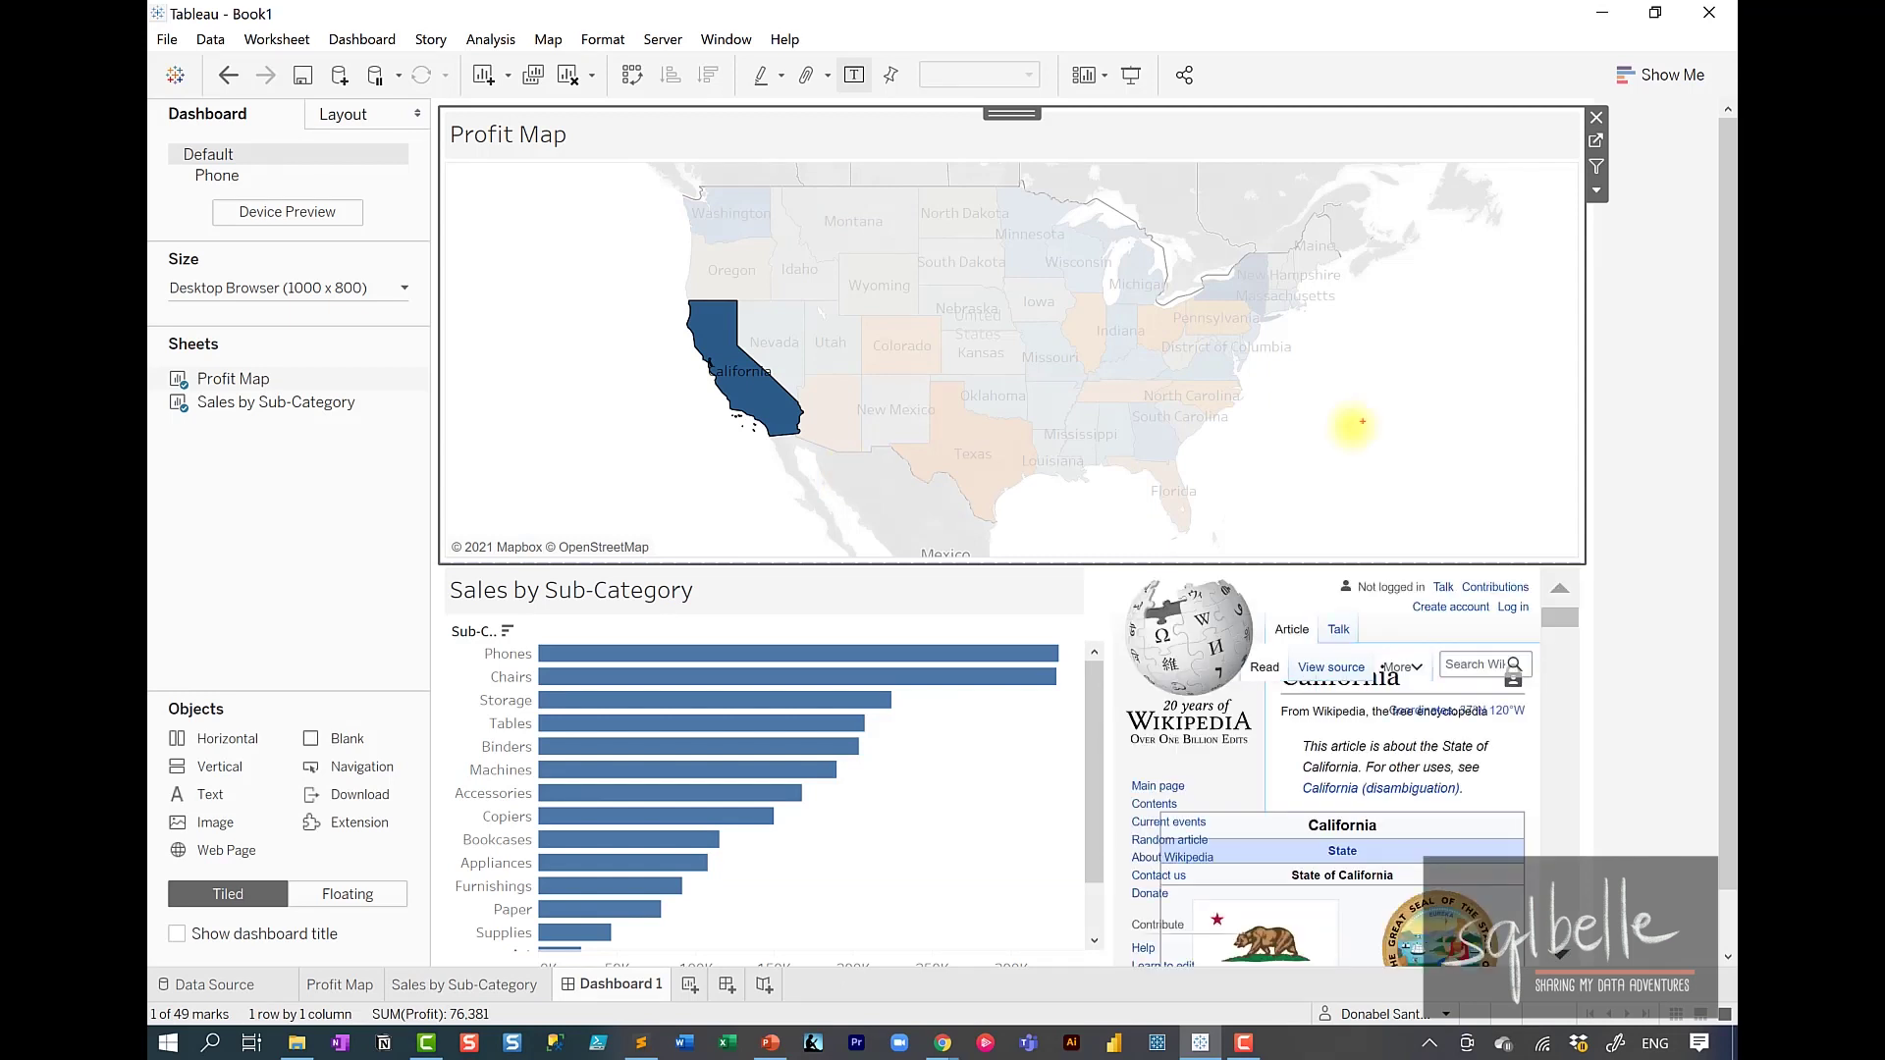
mouse_move(1379, 429)
mouse_down()
mouse_move(1303, 732)
mouse_move(1360, 687)
mouse_up()
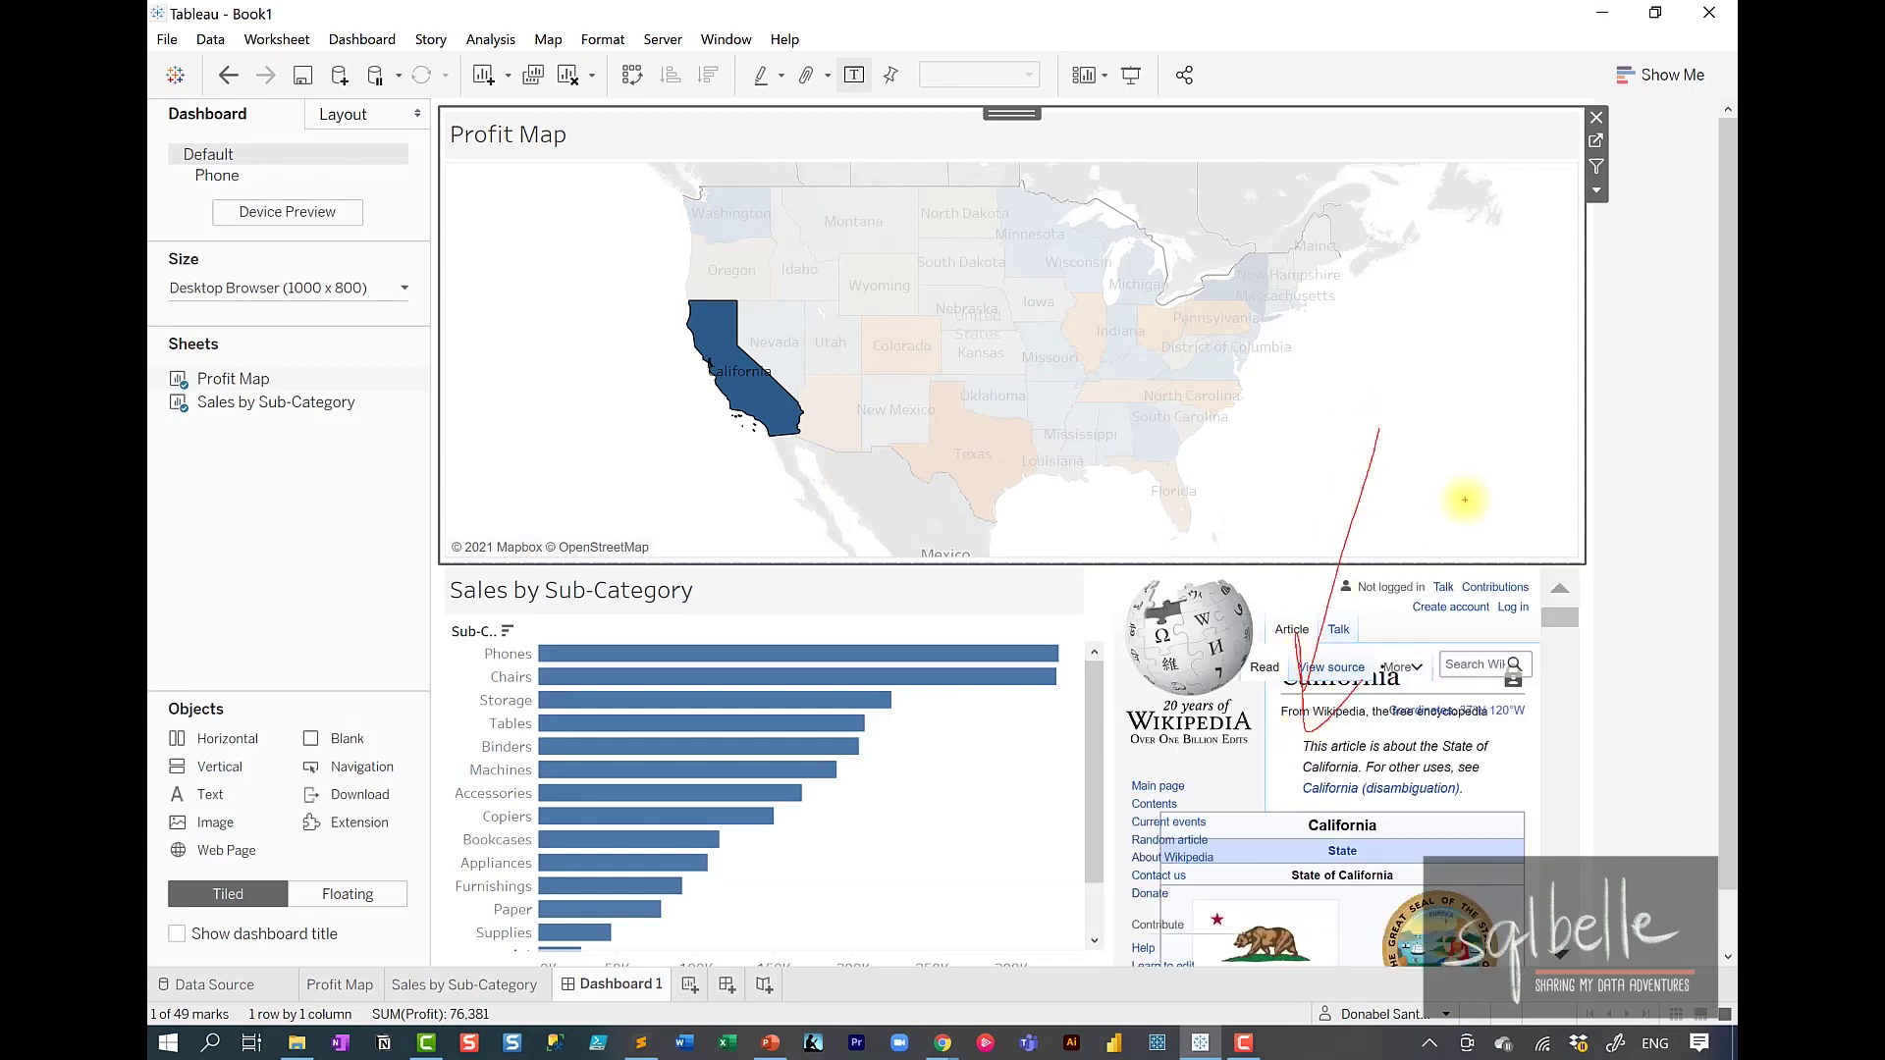
key(Escape)
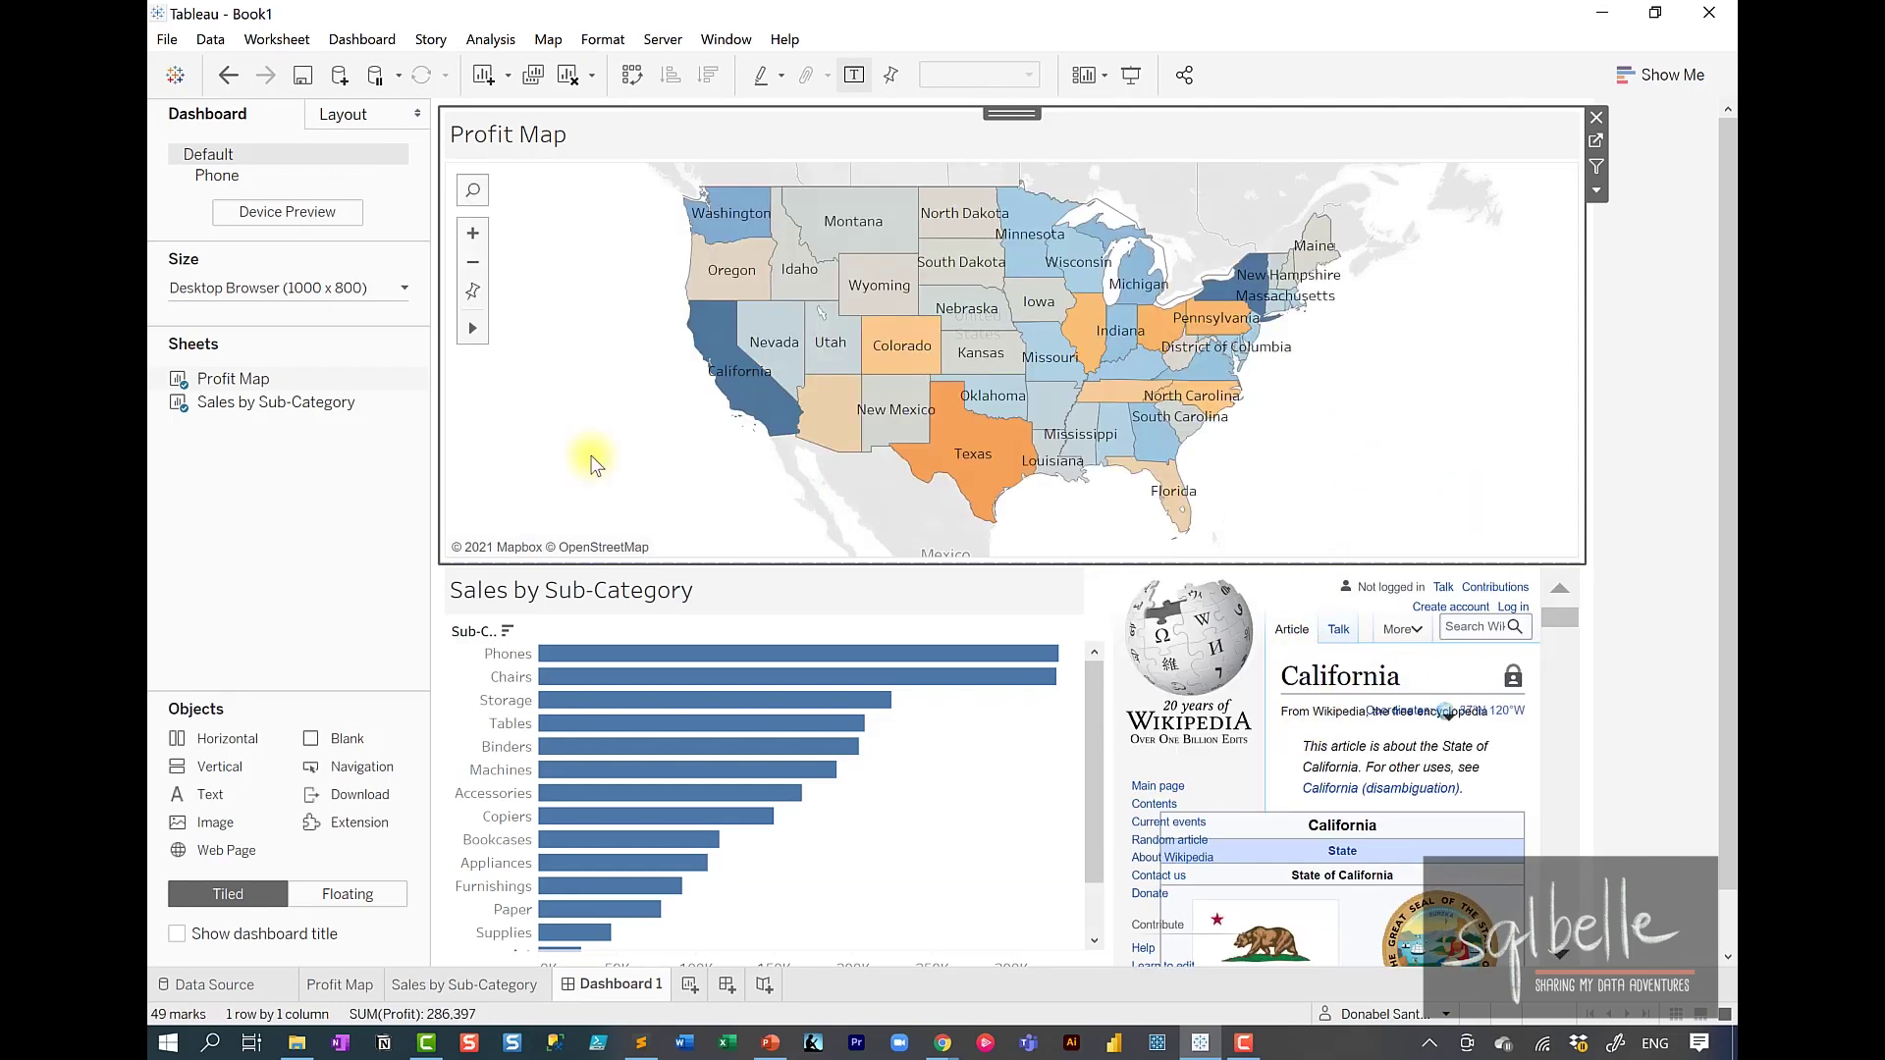
Load the Texas and New Mexico Wikipedia articles through their map tooltip links
click(984, 453)
click(1124, 522)
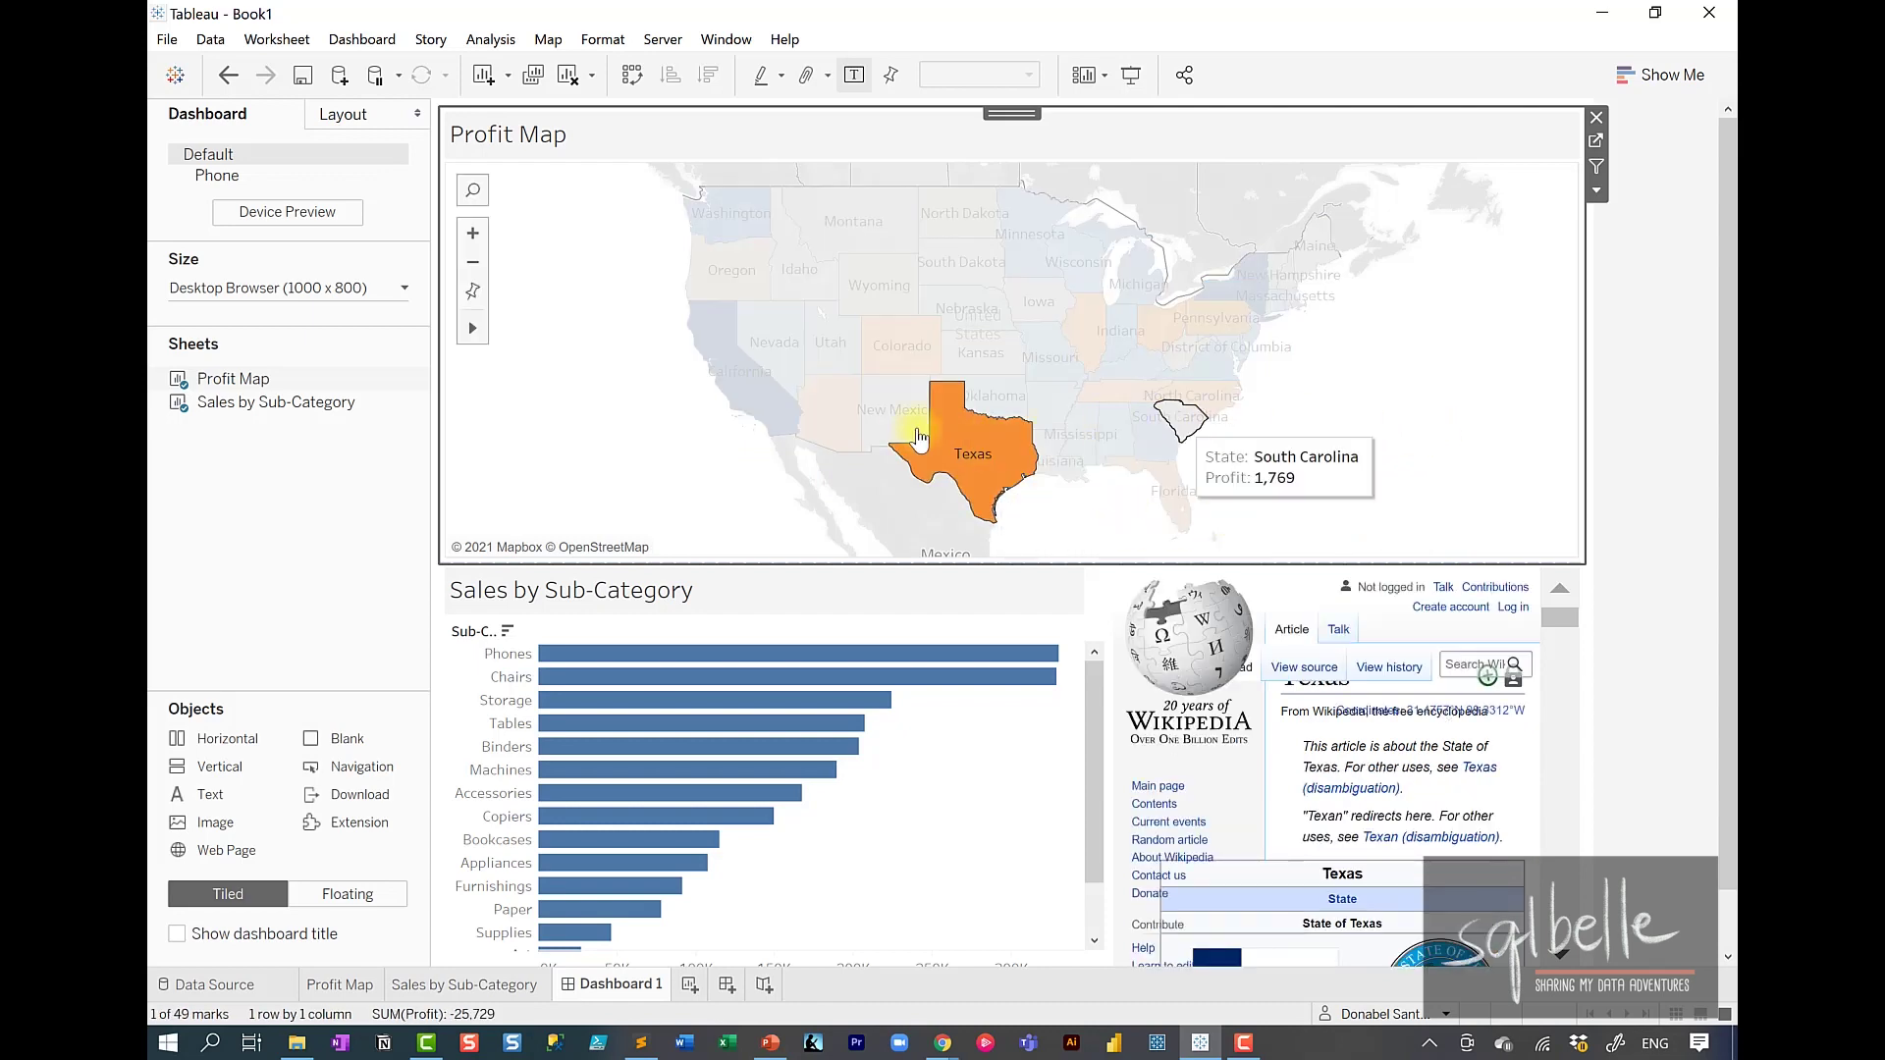
click(894, 410)
click(1034, 541)
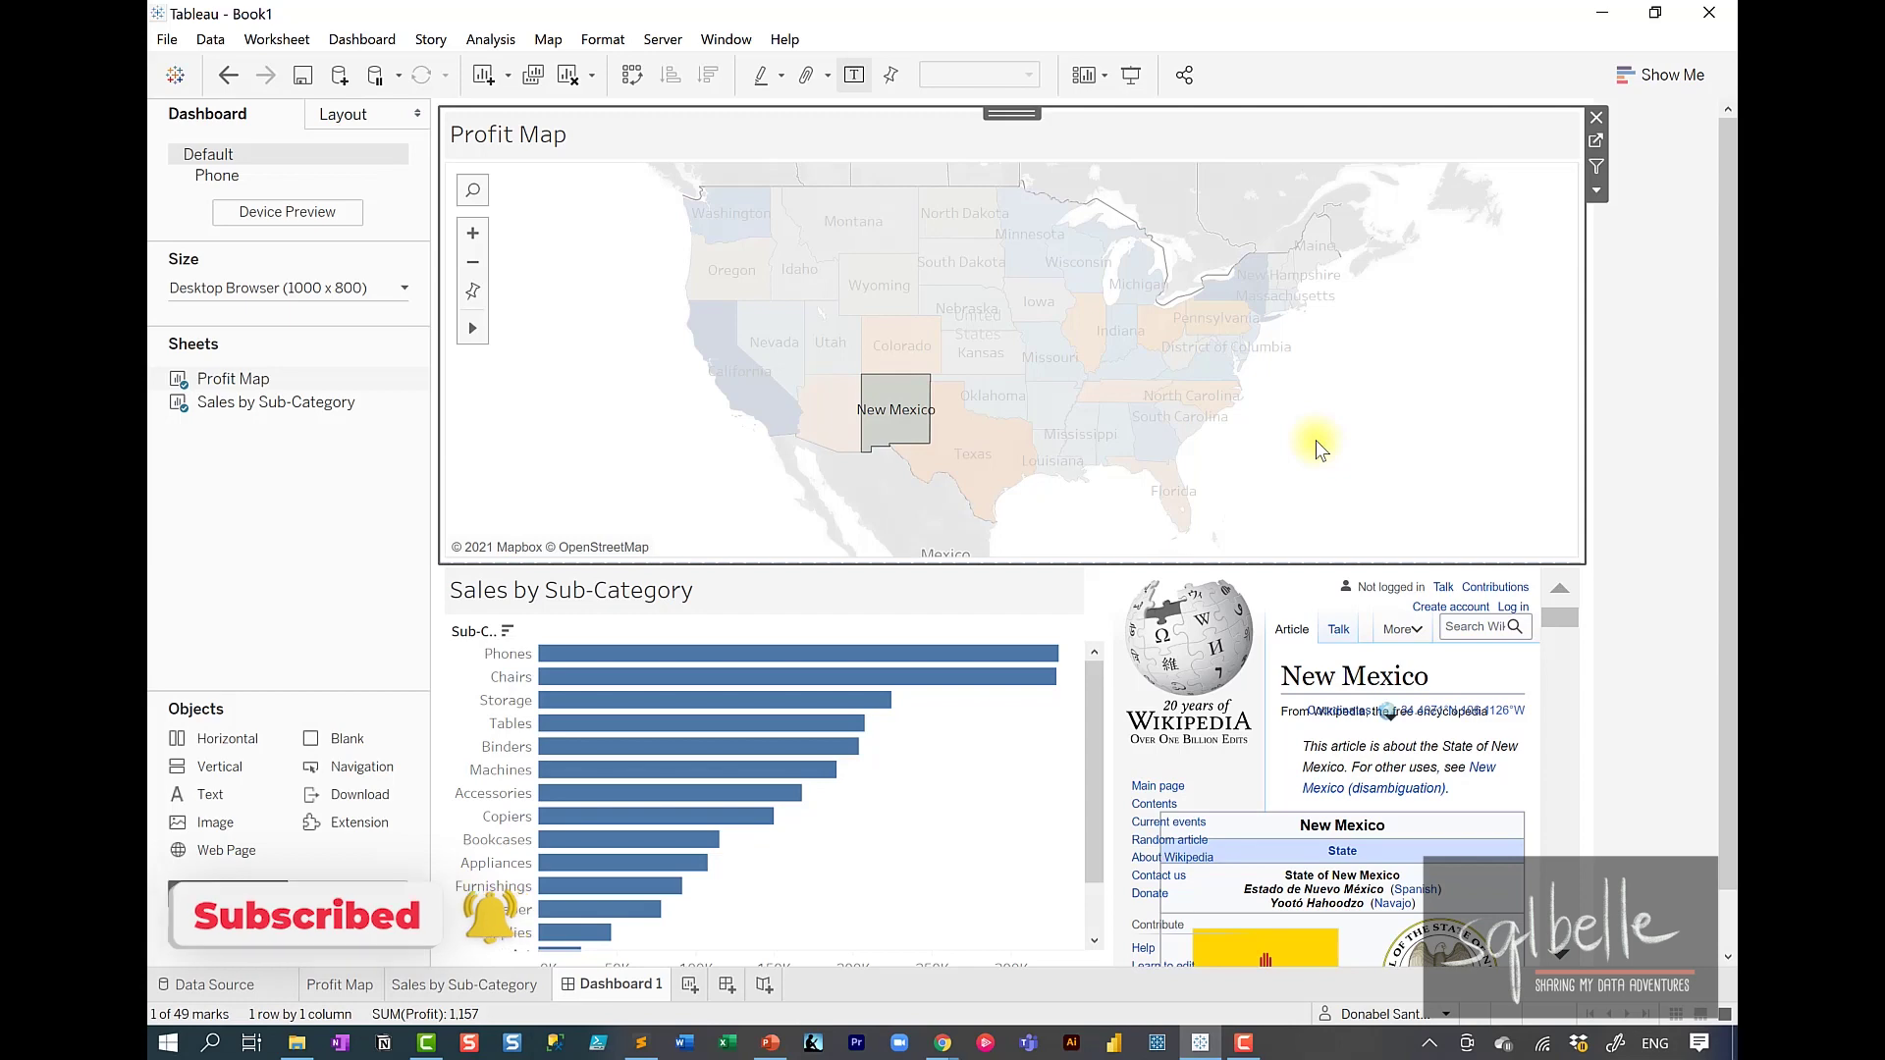
Switch to the browser showing Wikipedia's Enable mobile version page
key(alt+Tab)
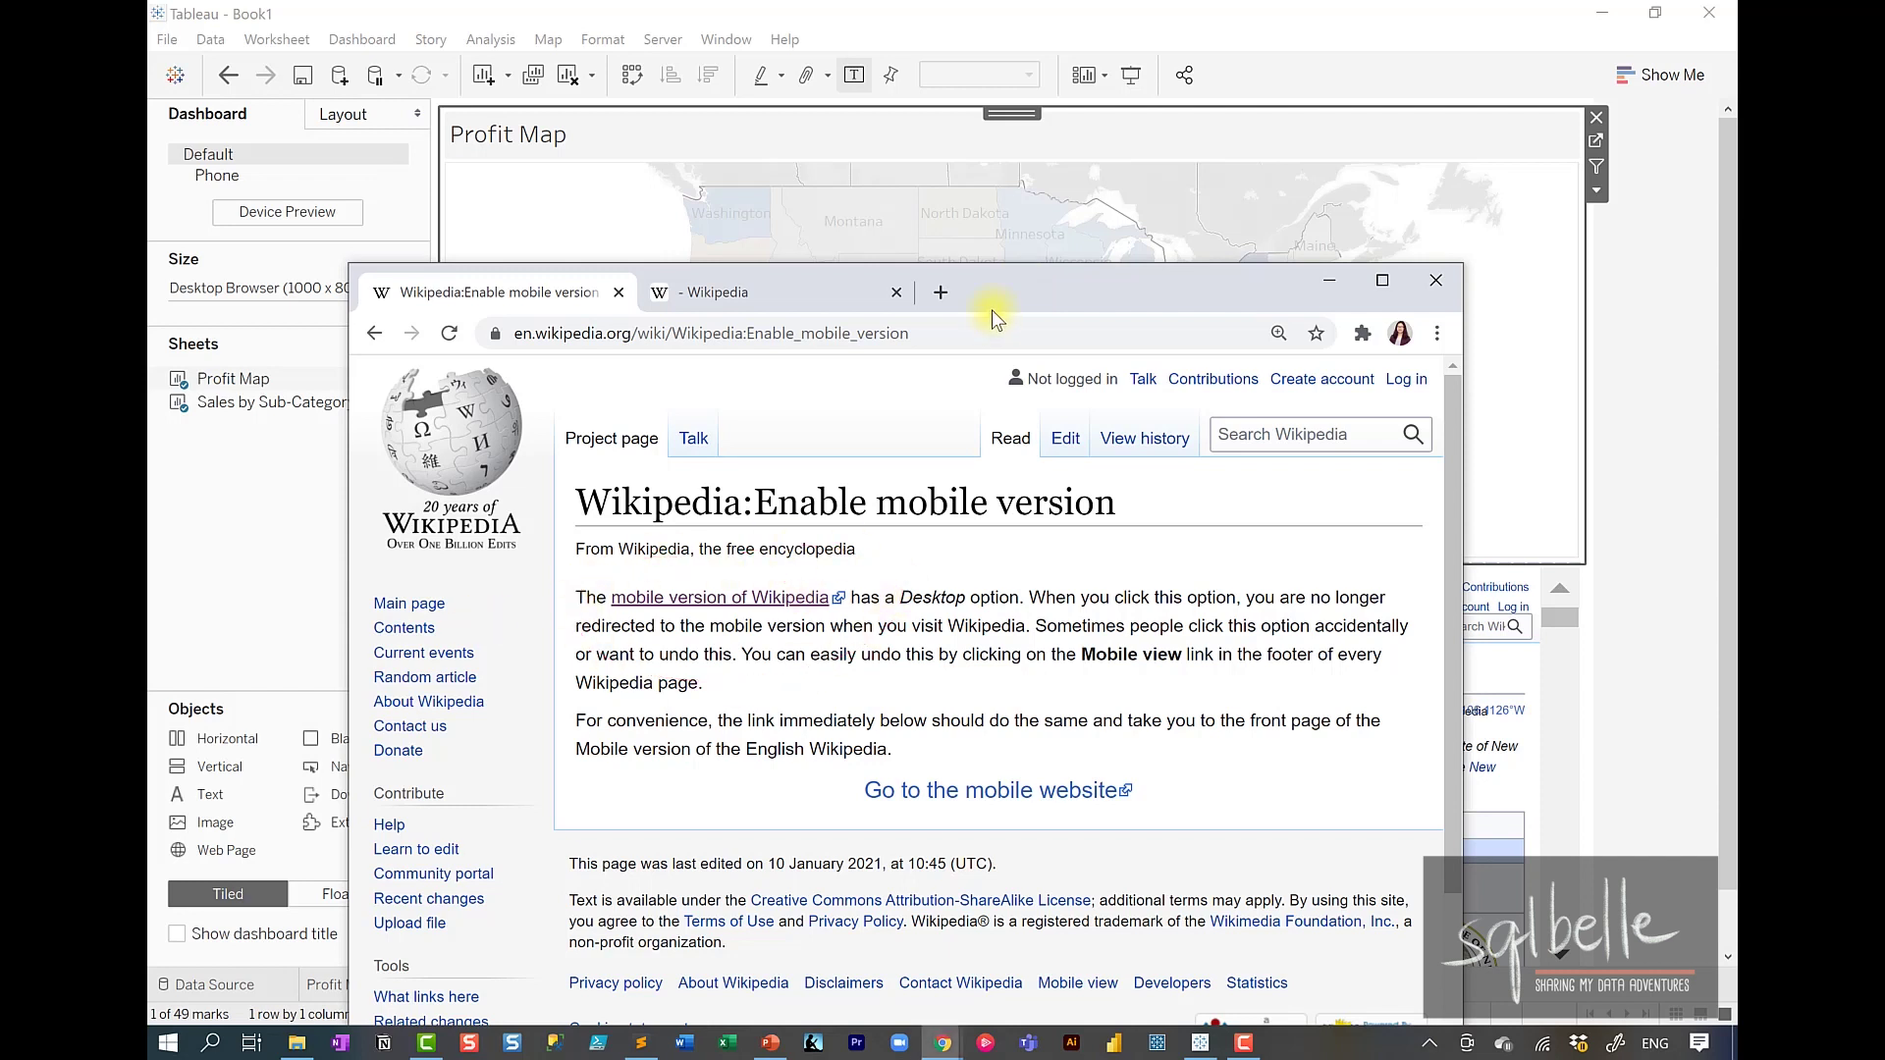
View the mobile Wikipedia main page at en.m.wikipedia.org
click(771, 296)
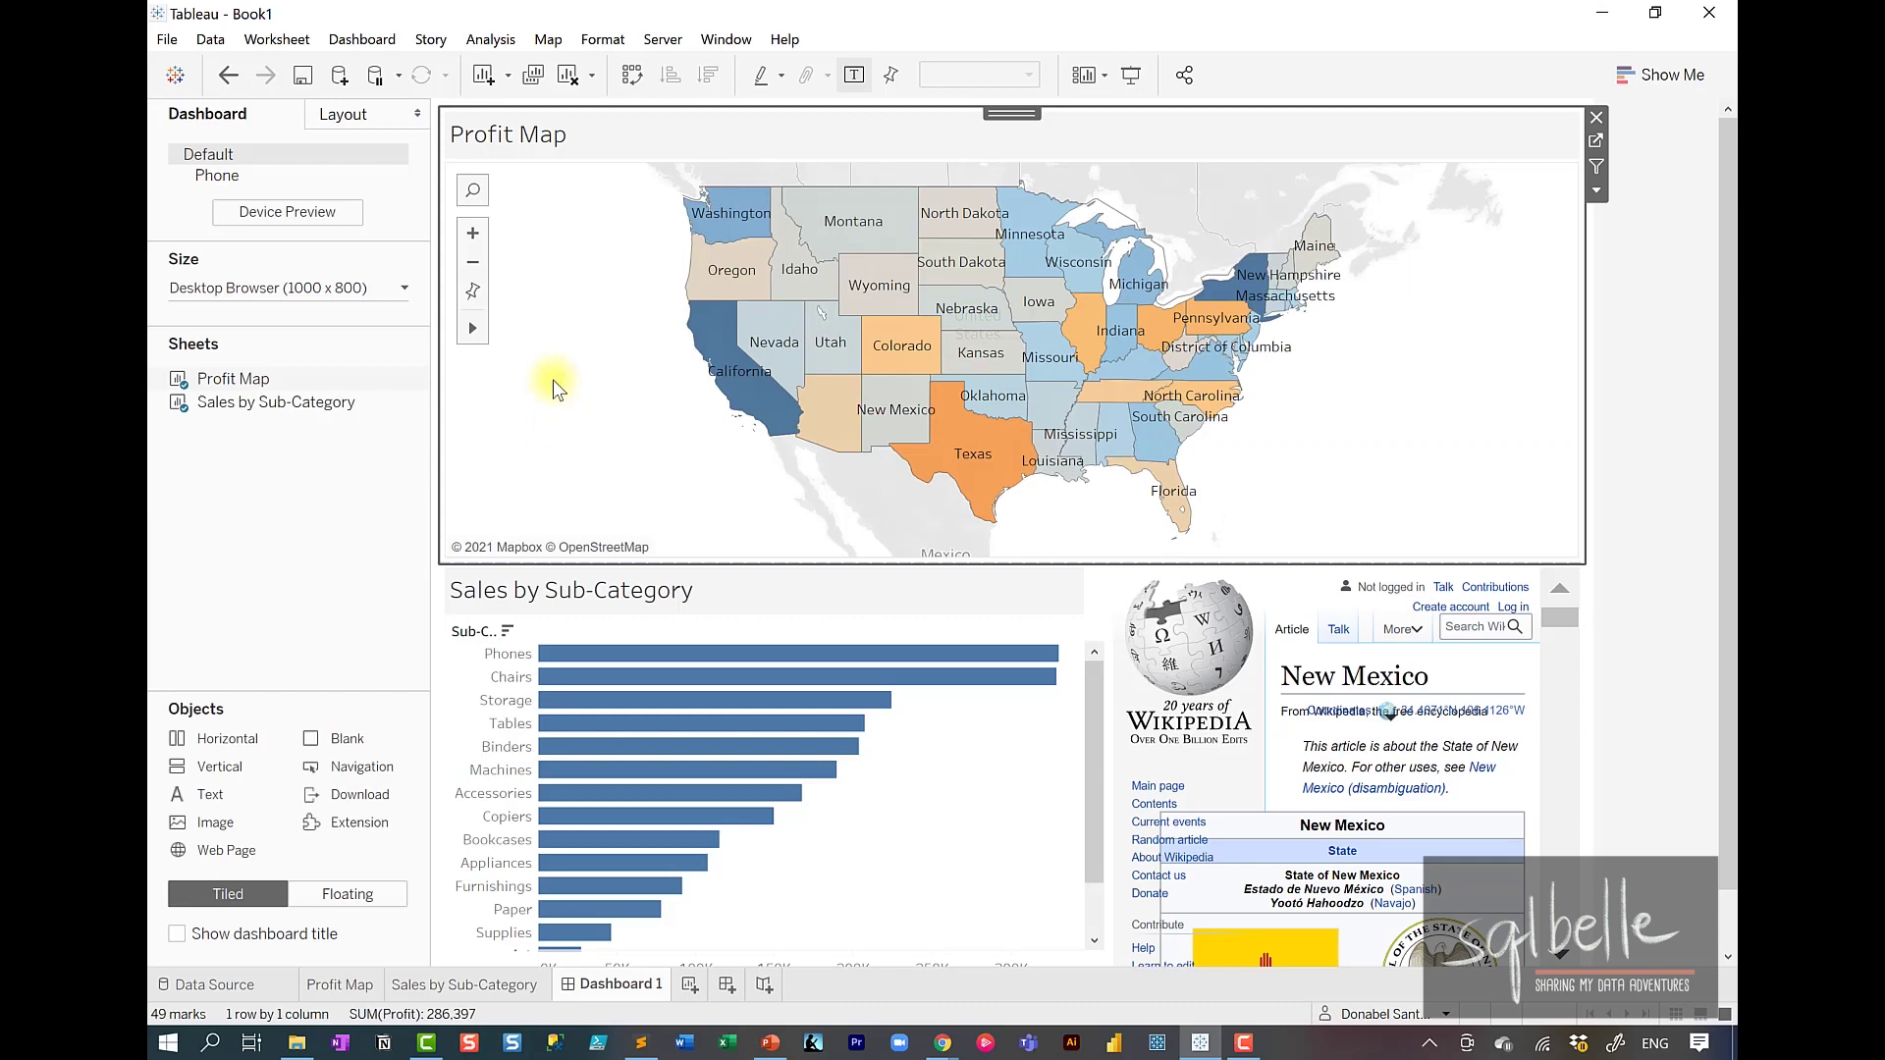
Insert 'm.' after 'en.' in the Wikipedia action's URL and save the change
click(373, 40)
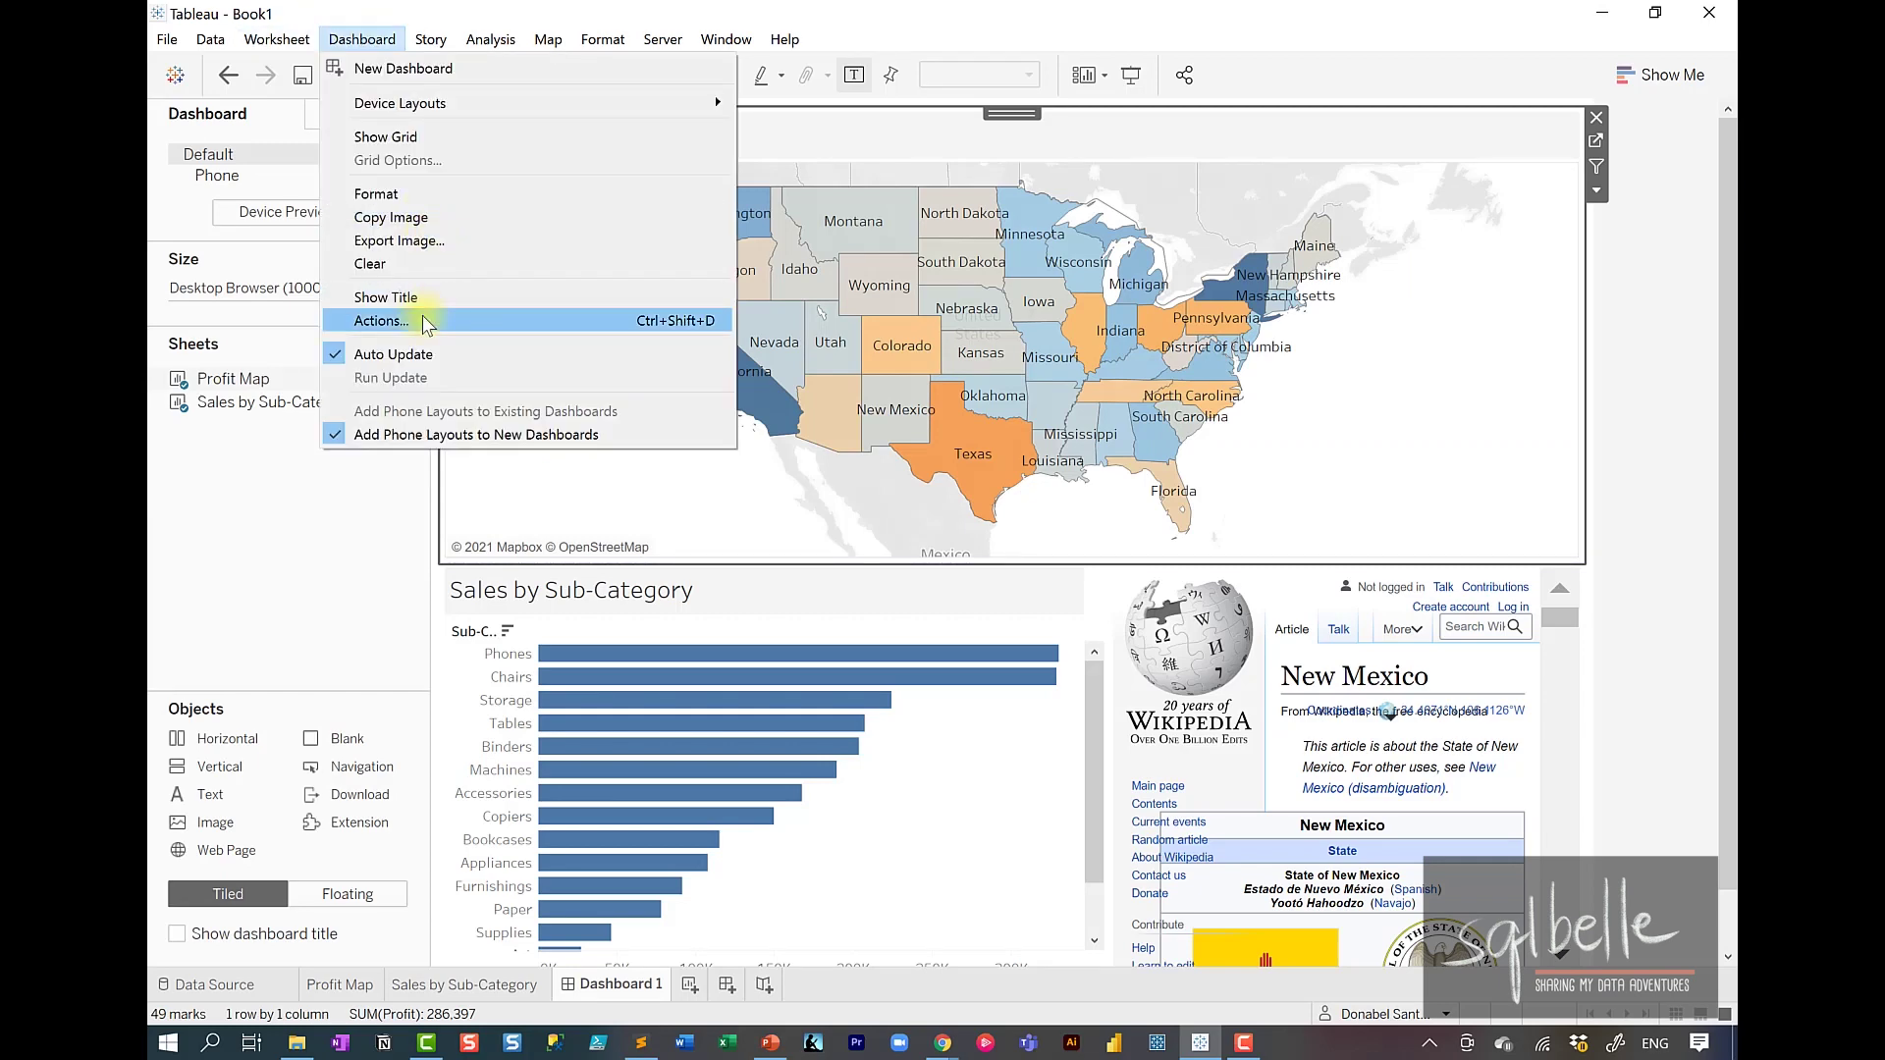
click(424, 316)
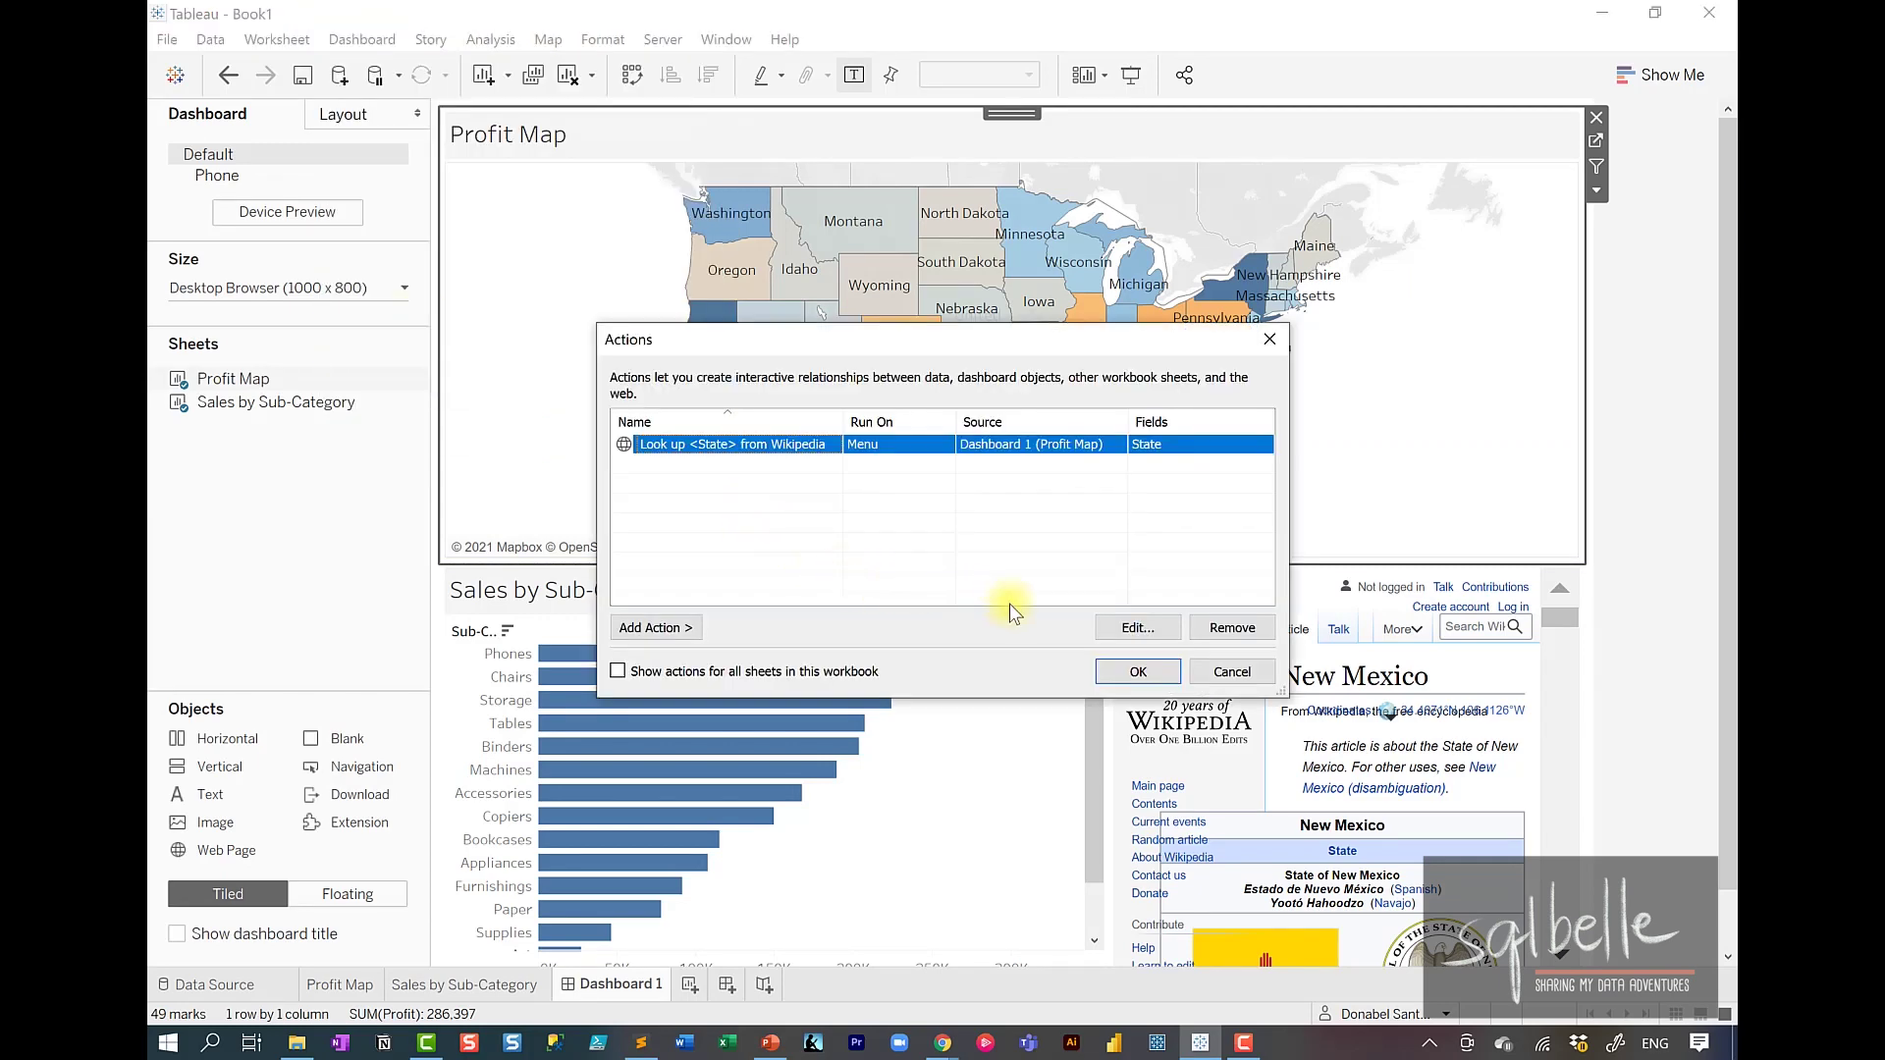
click(1134, 627)
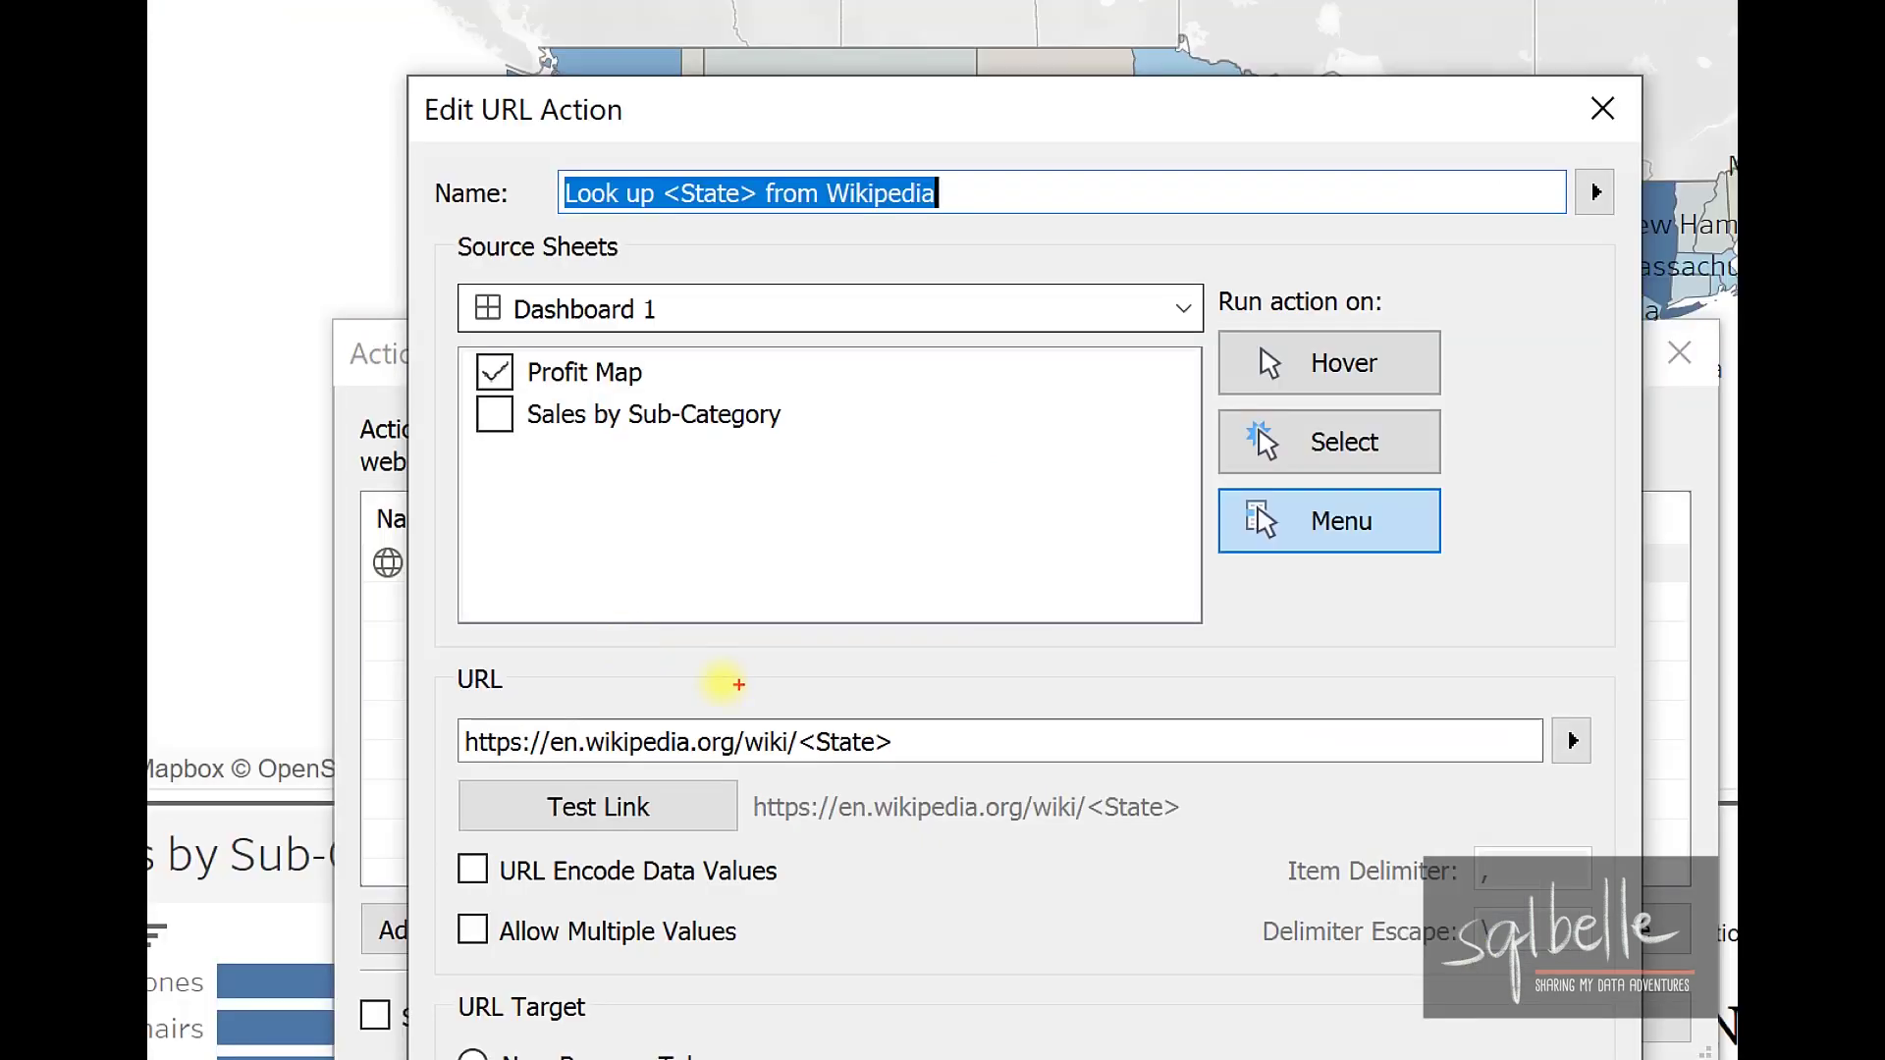
mouse_move(738, 684)
mouse_down()
mouse_move(411, 685)
mouse_move(651, 827)
mouse_move(793, 640)
mouse_move(589, 727)
mouse_up()
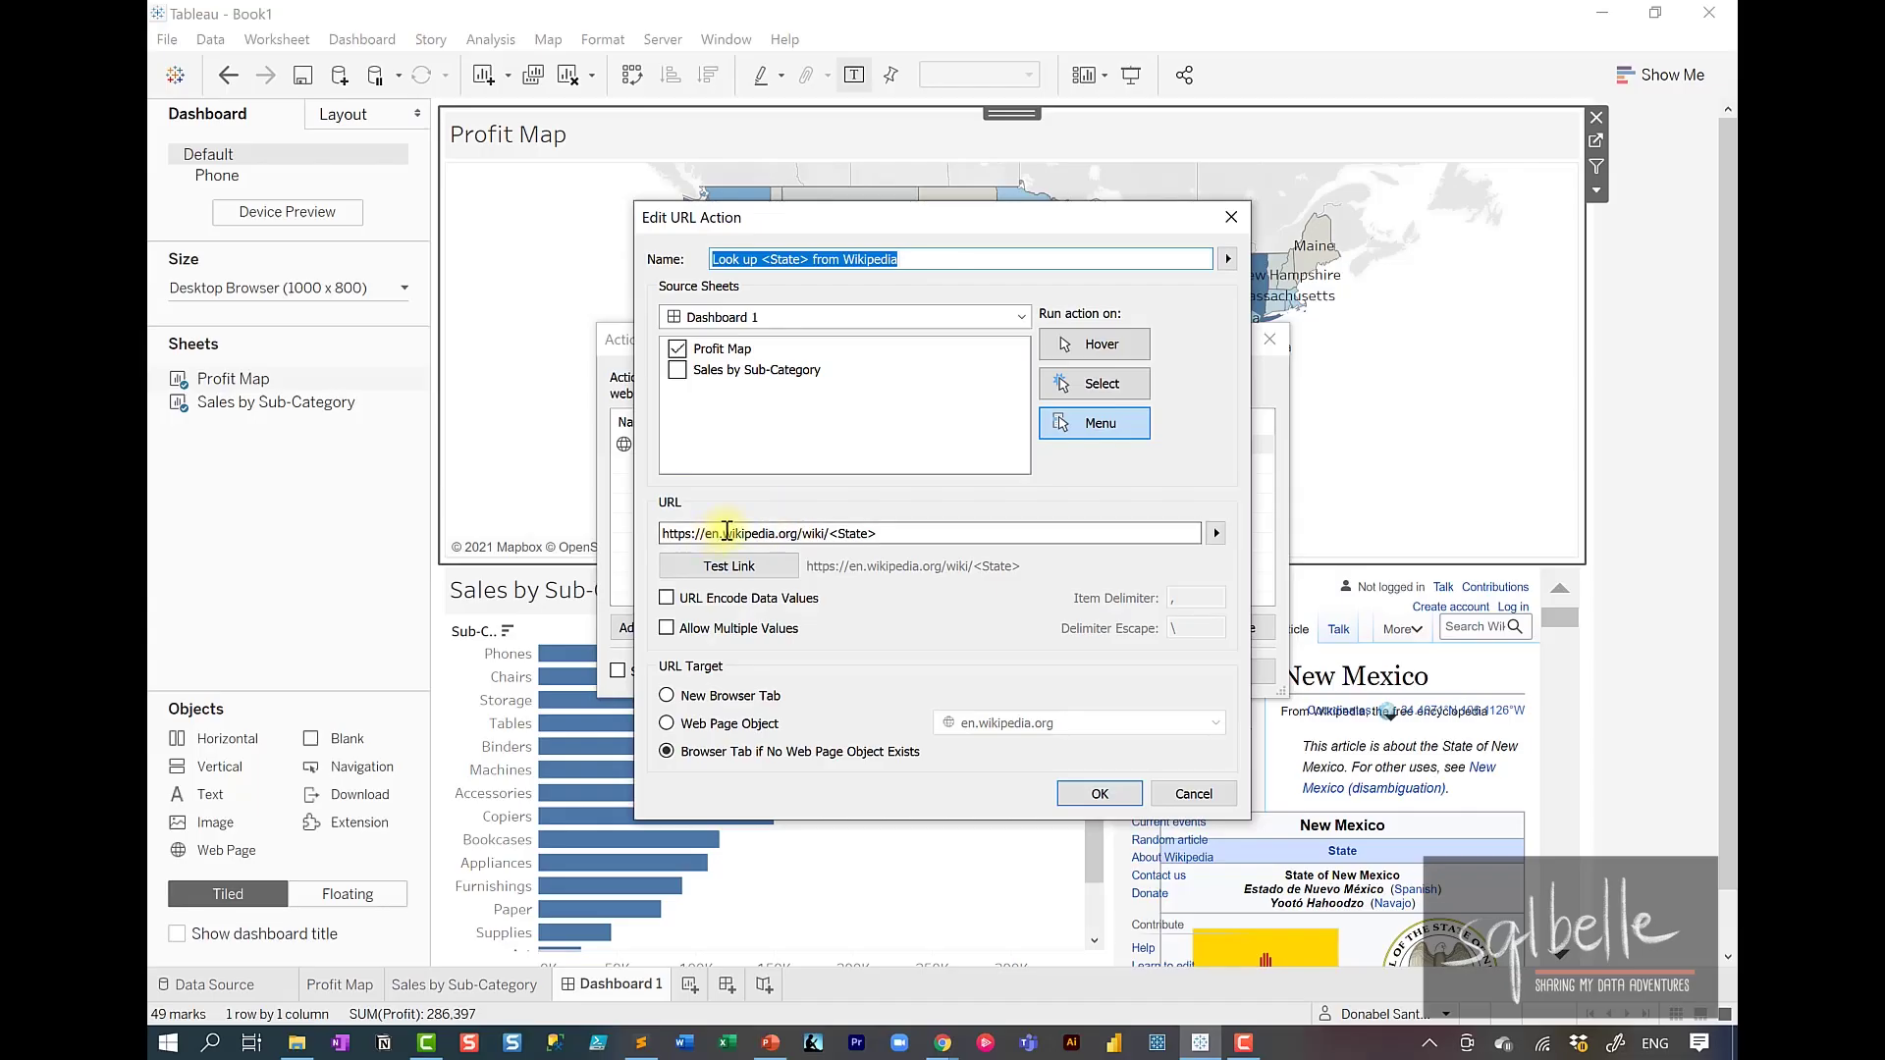
click(726, 533)
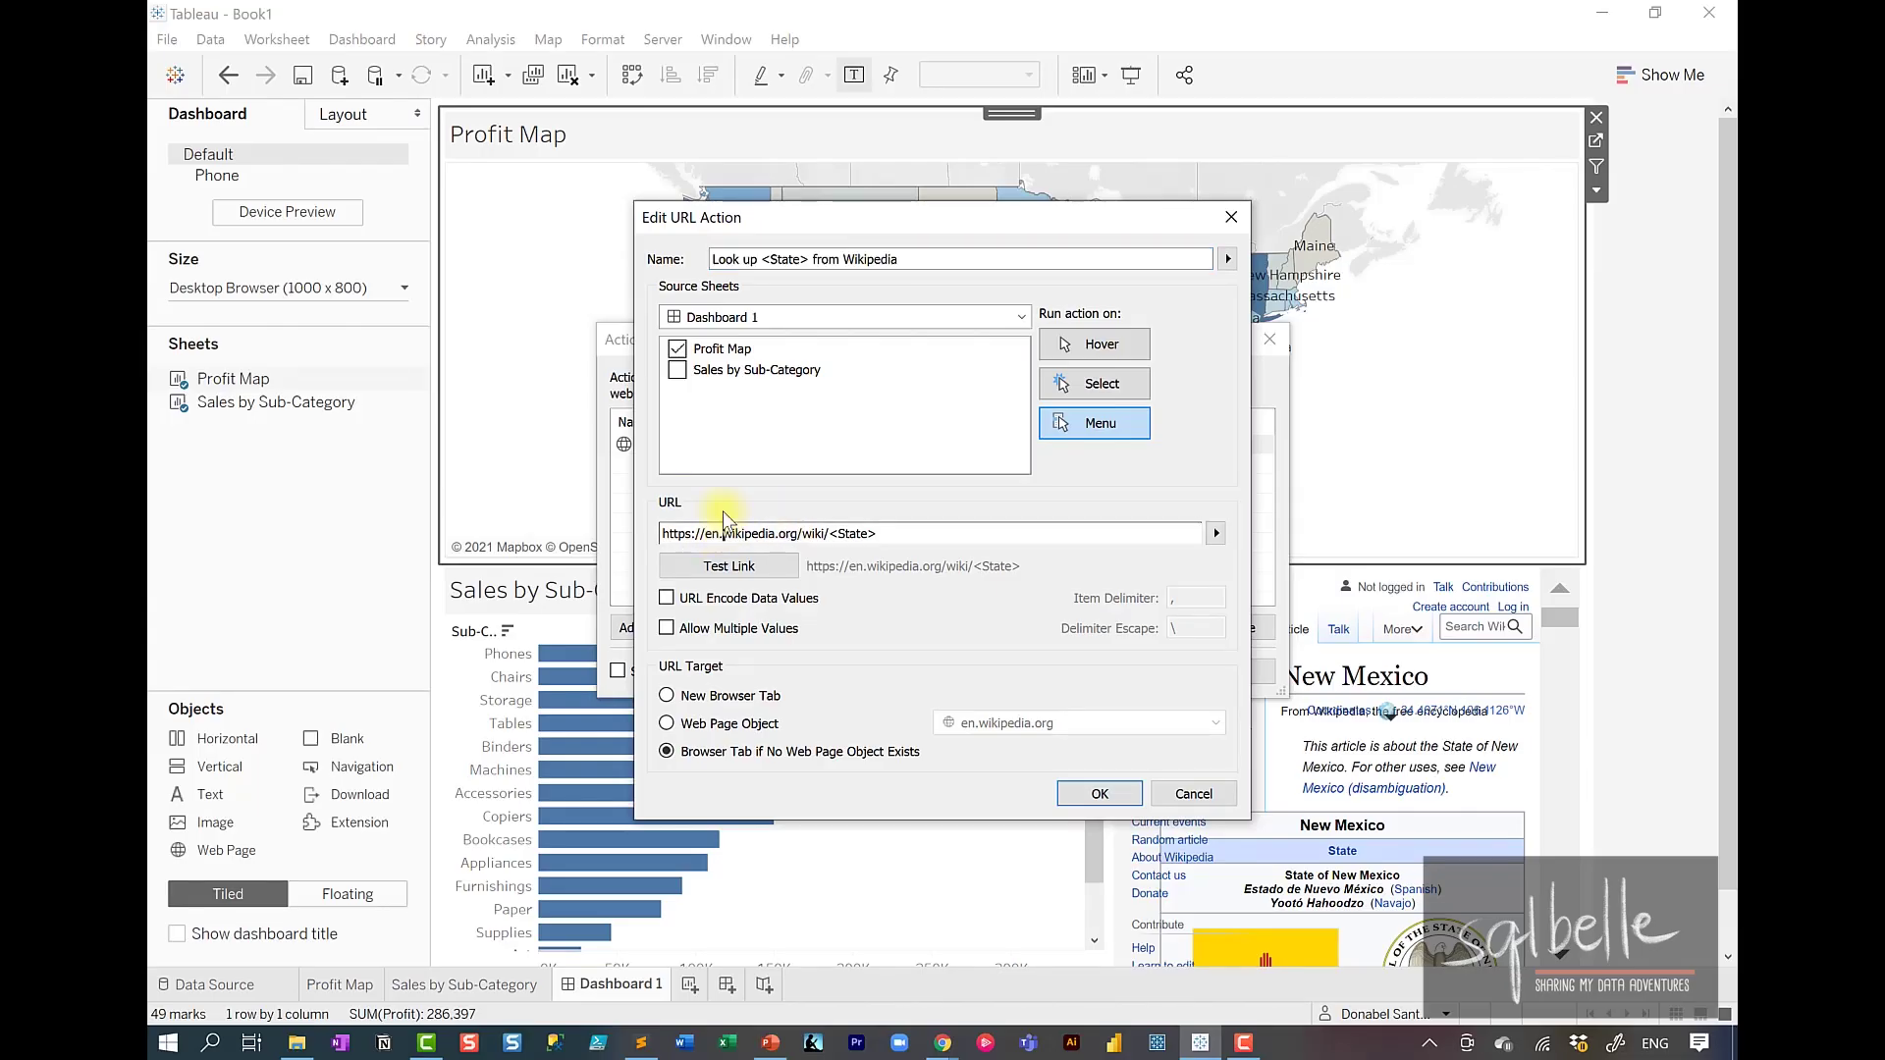
text(m.)
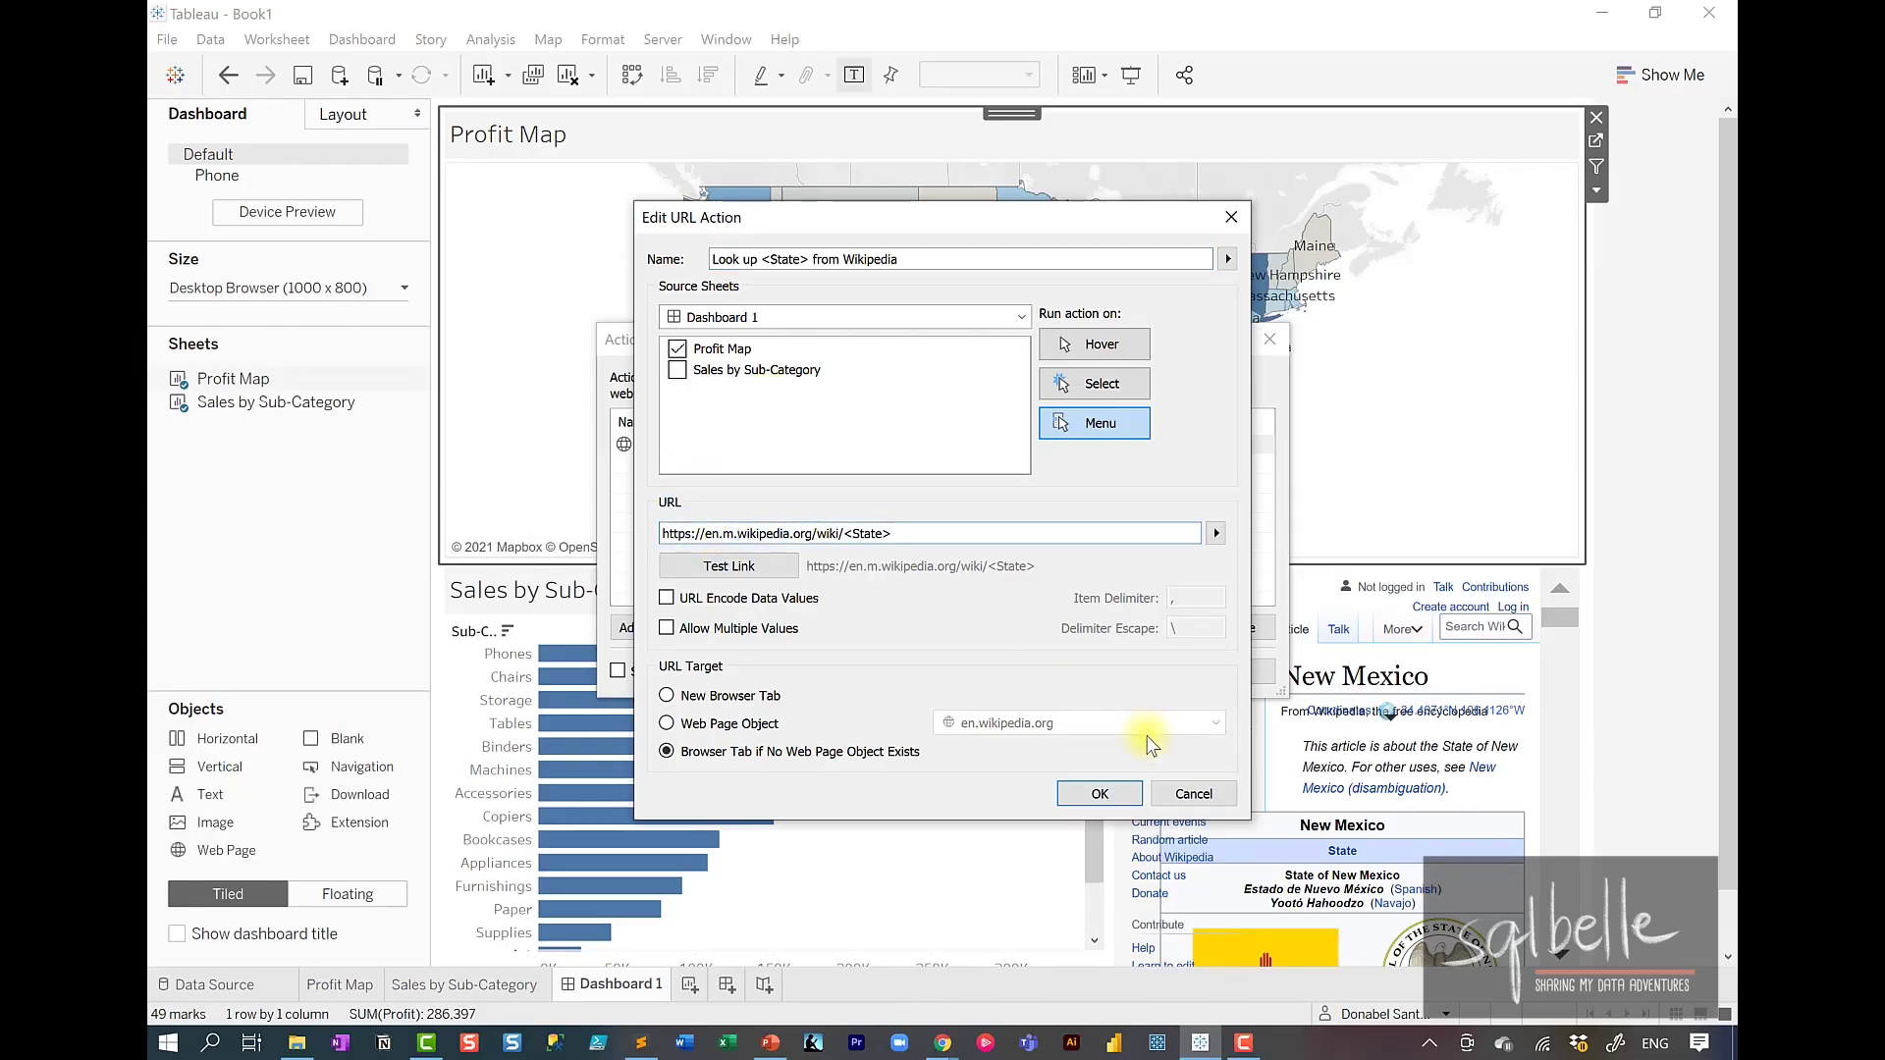
click(1099, 793)
Load the mobile Wikipedia articles for California, Iowa and New Mexico from the profit map
click(1141, 671)
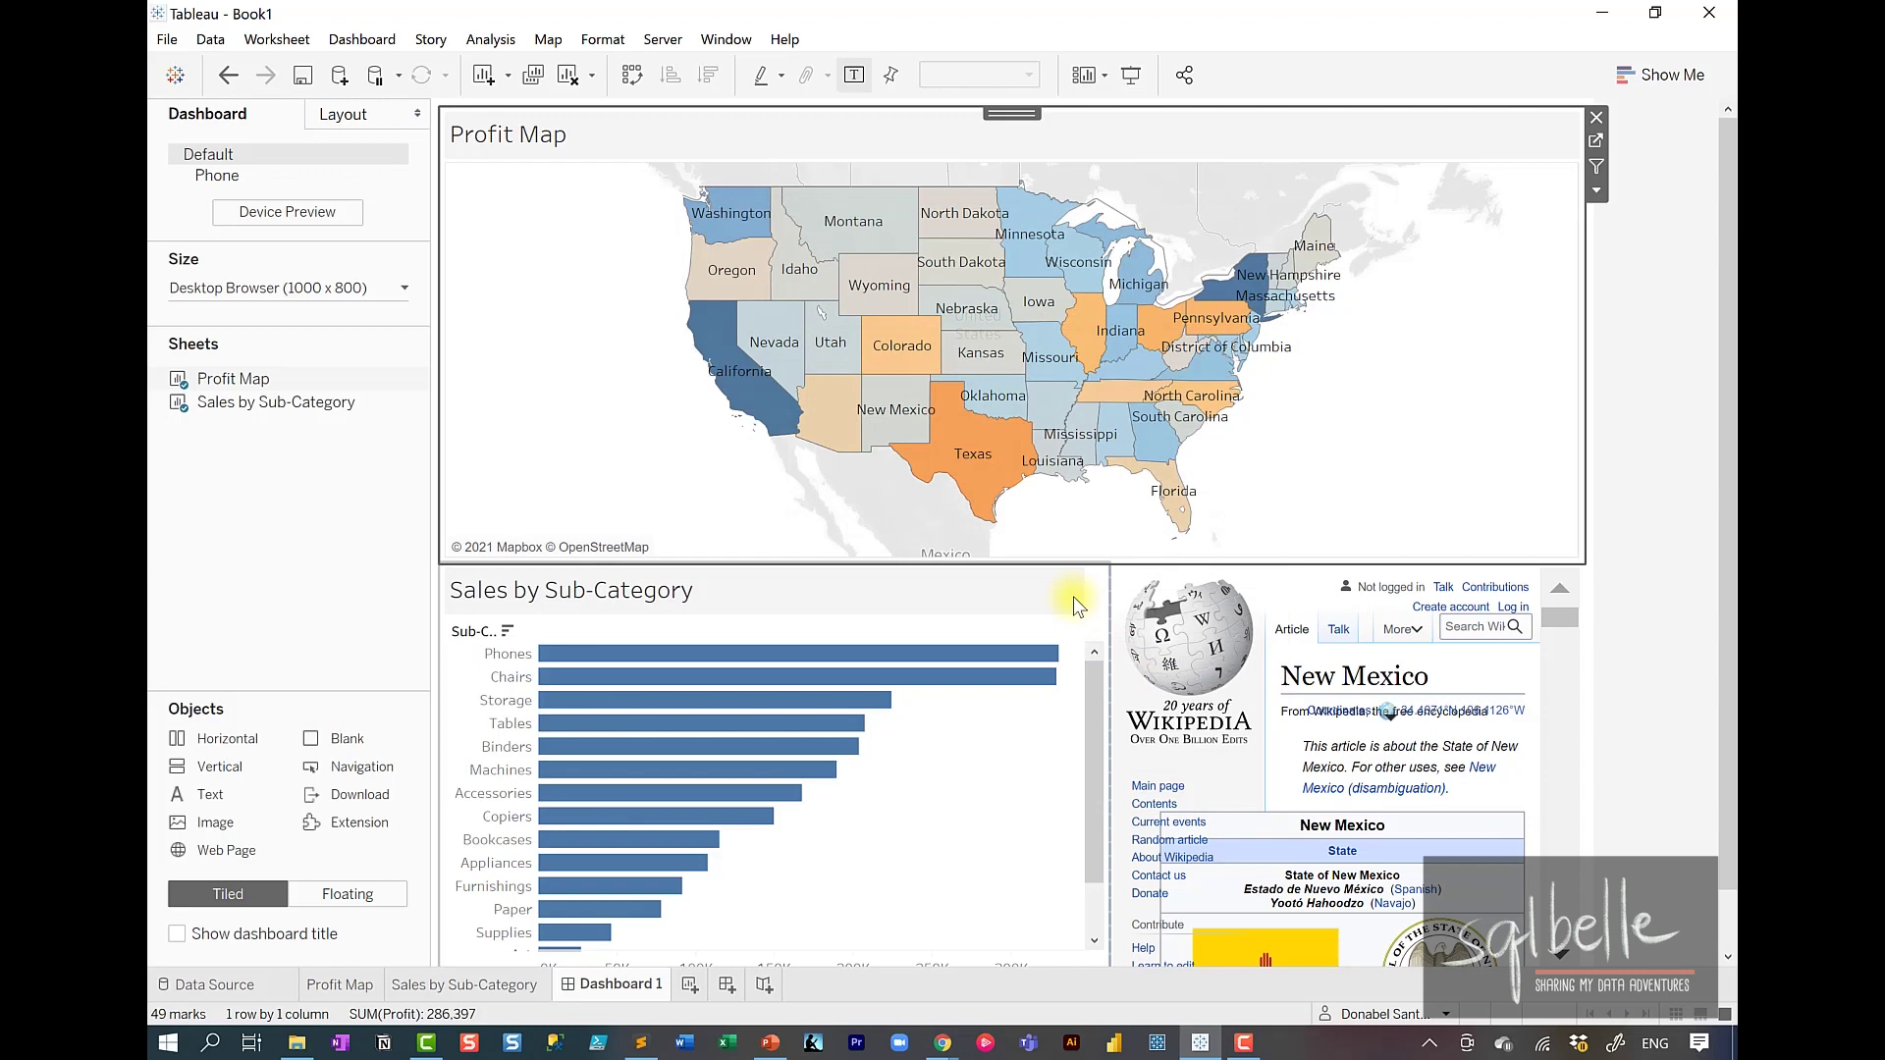
click(744, 410)
click(848, 481)
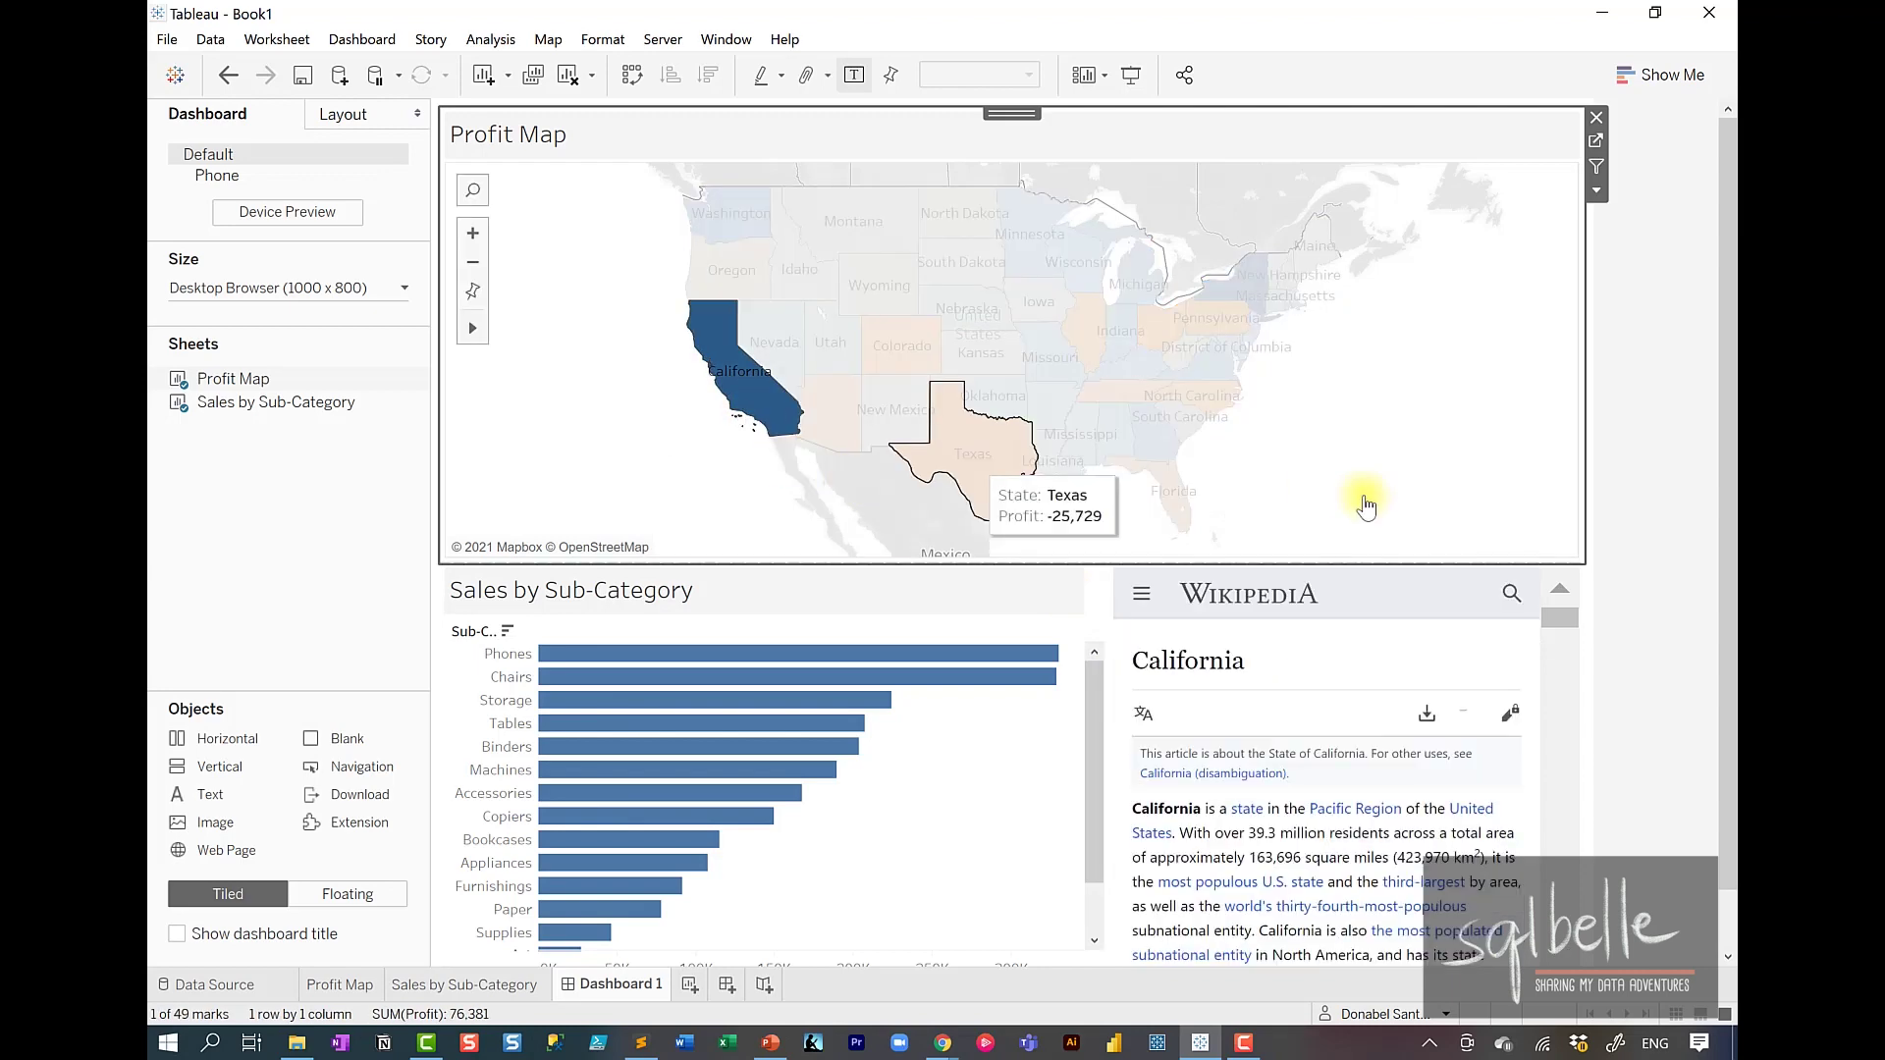
scroll(1463, 704, down, 6)
scroll(1457, 703, down, 5)
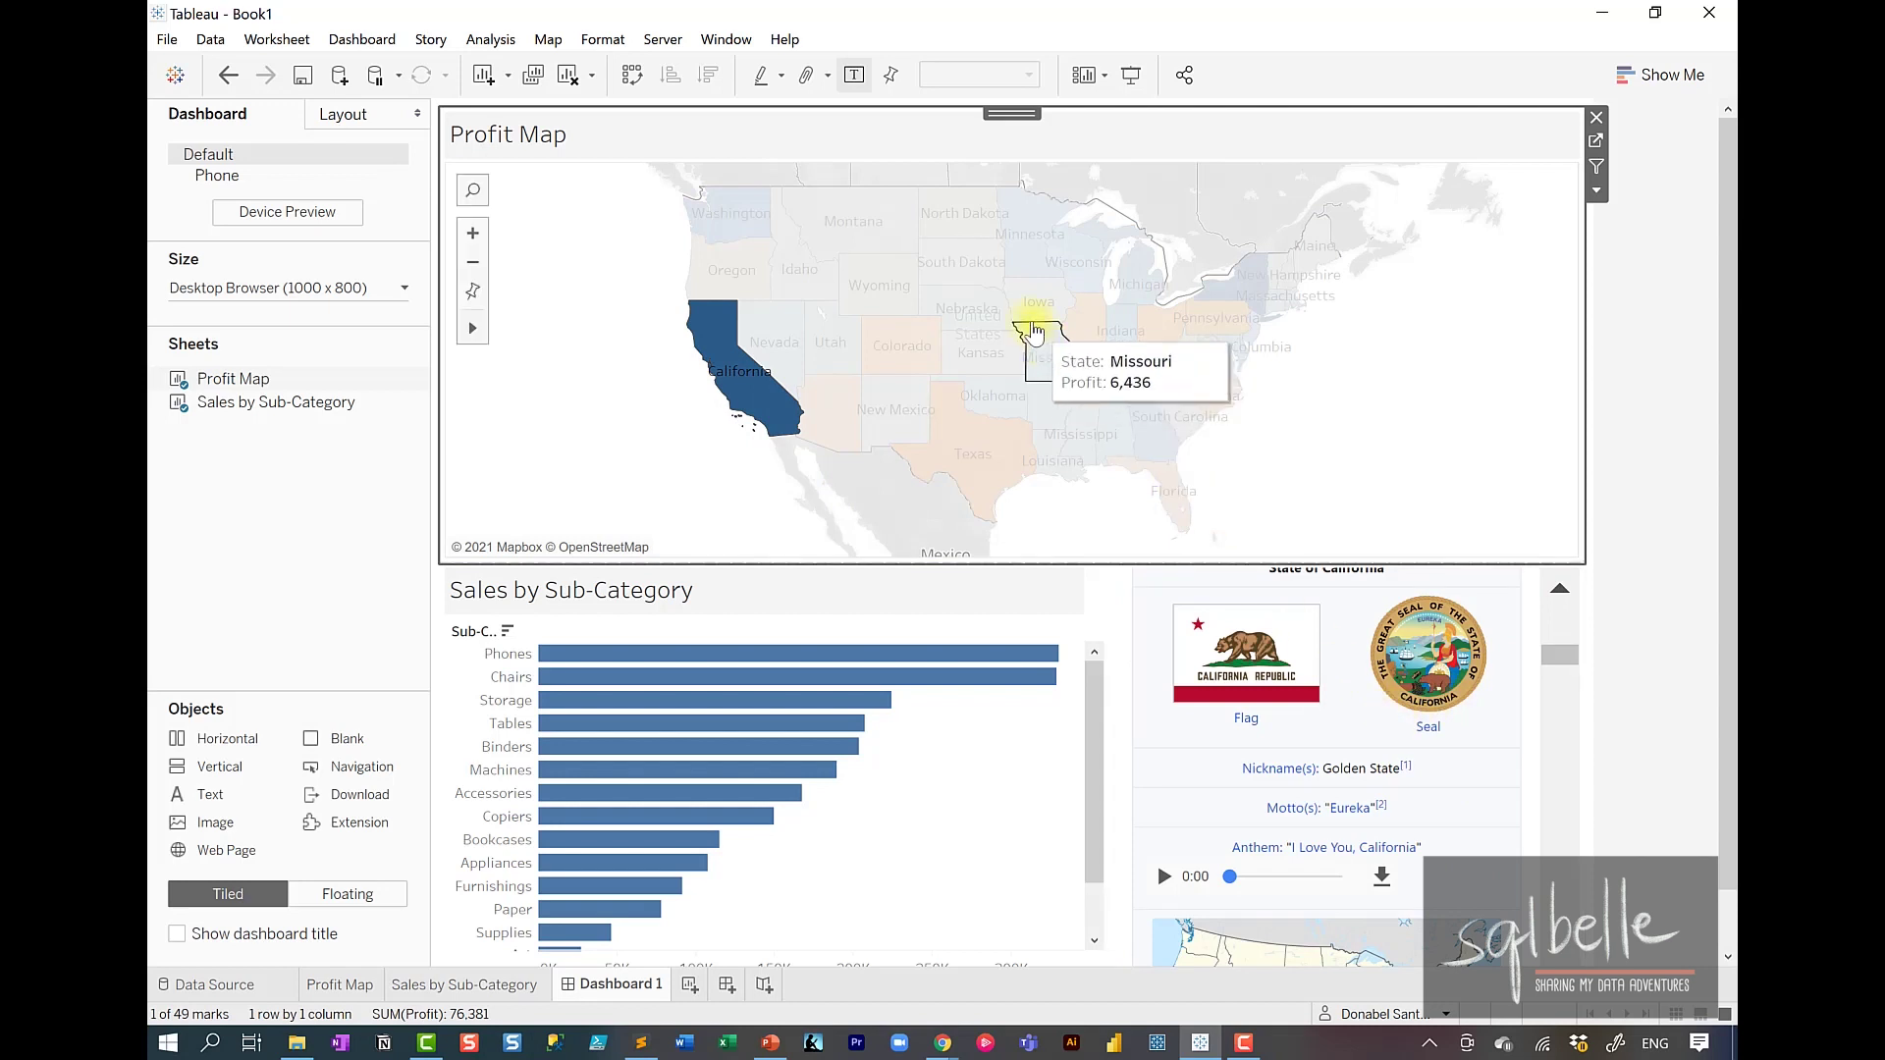
click(1035, 300)
click(1110, 400)
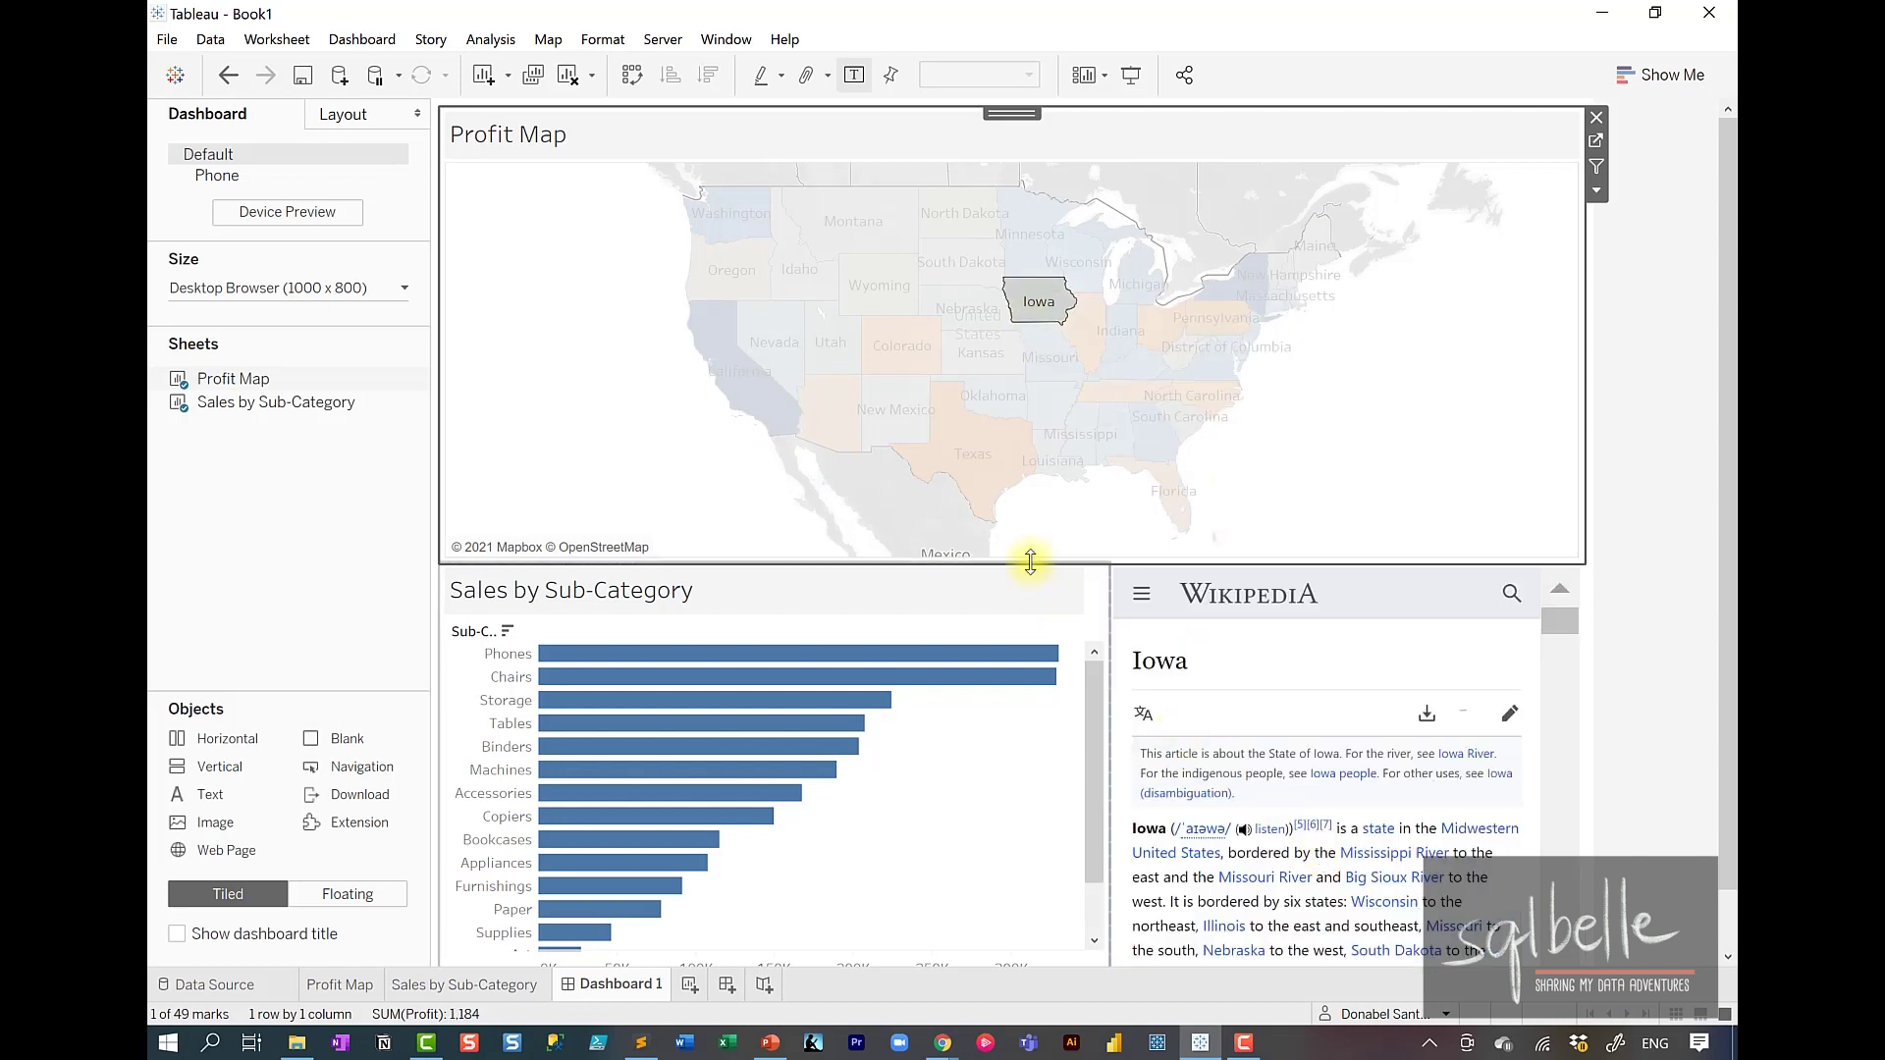
click(901, 417)
click(1028, 501)
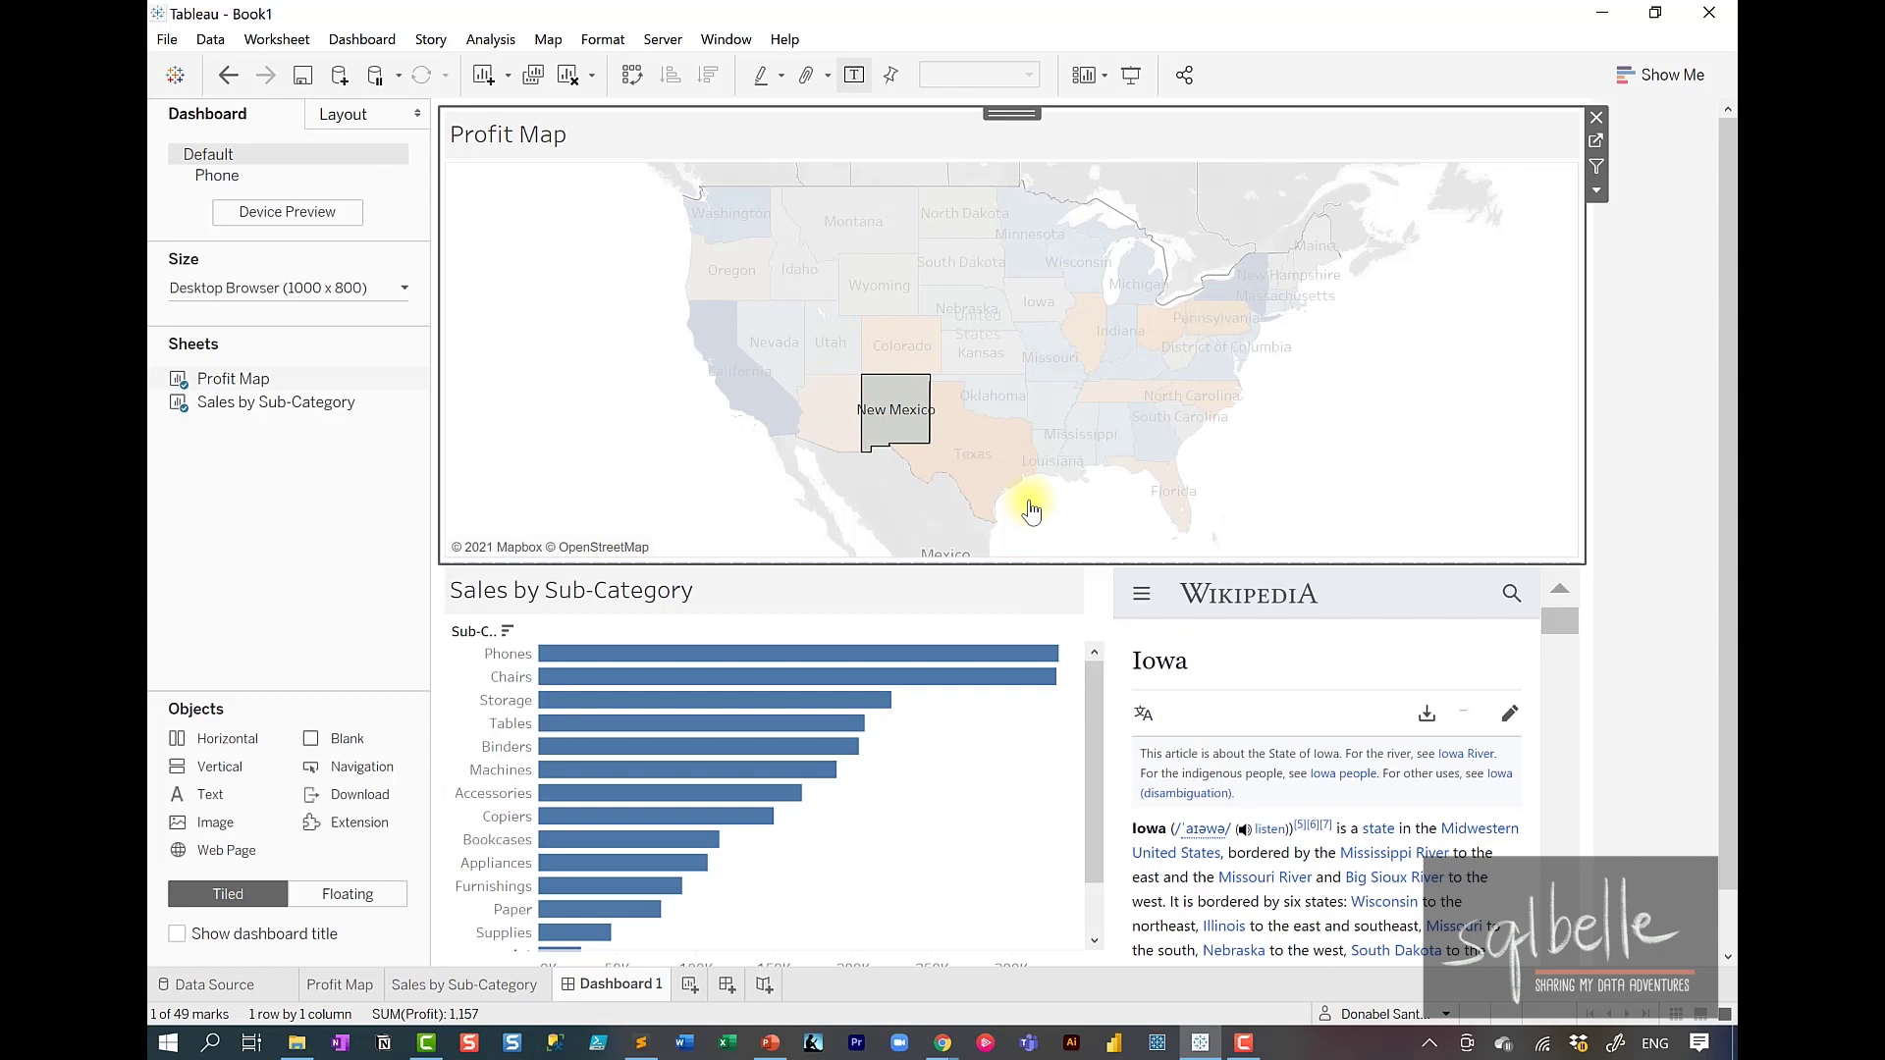